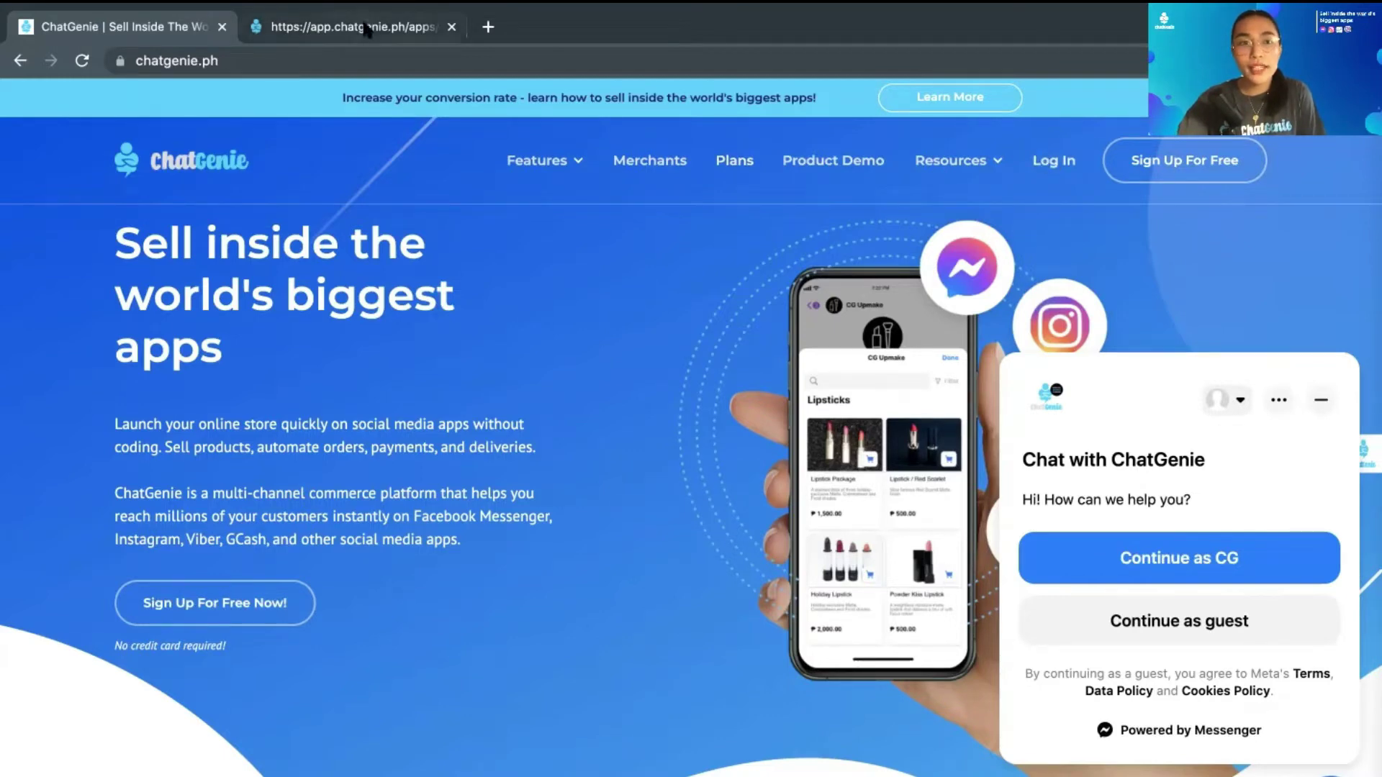
# From the CG Panenderya dashboard, go to Cart Settings > Coupons and add a promo code
pyautogui.click(1068, 163)
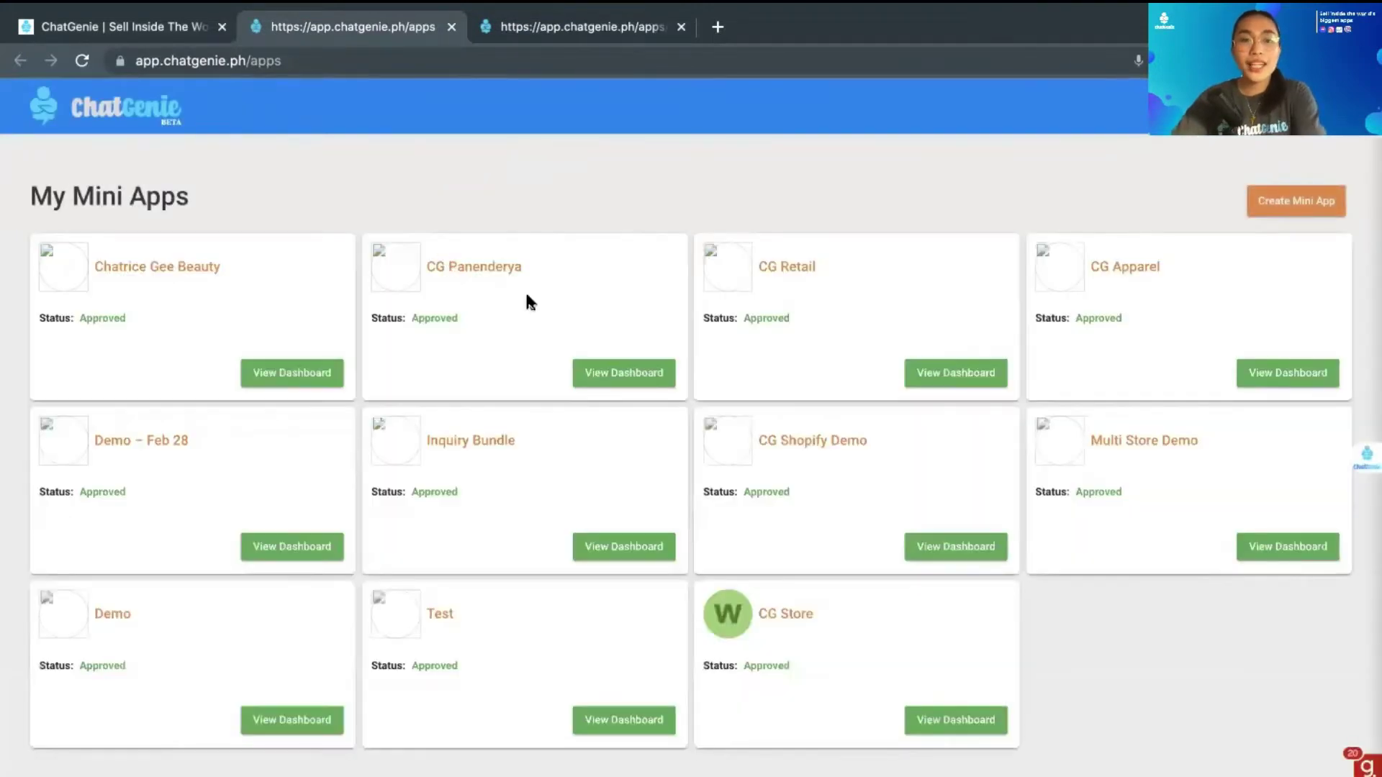
pyautogui.click(595, 374)
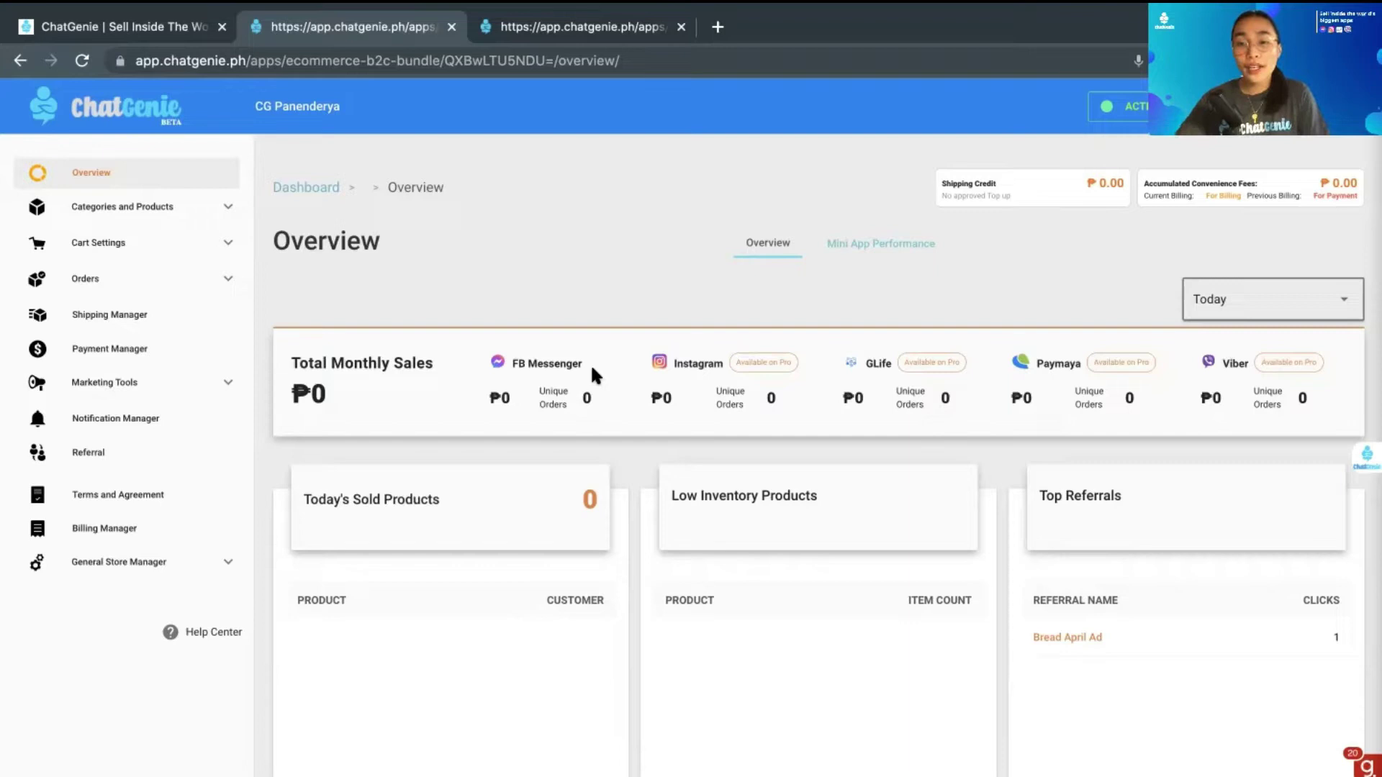
pyautogui.click(126, 206)
pyautogui.click(124, 334)
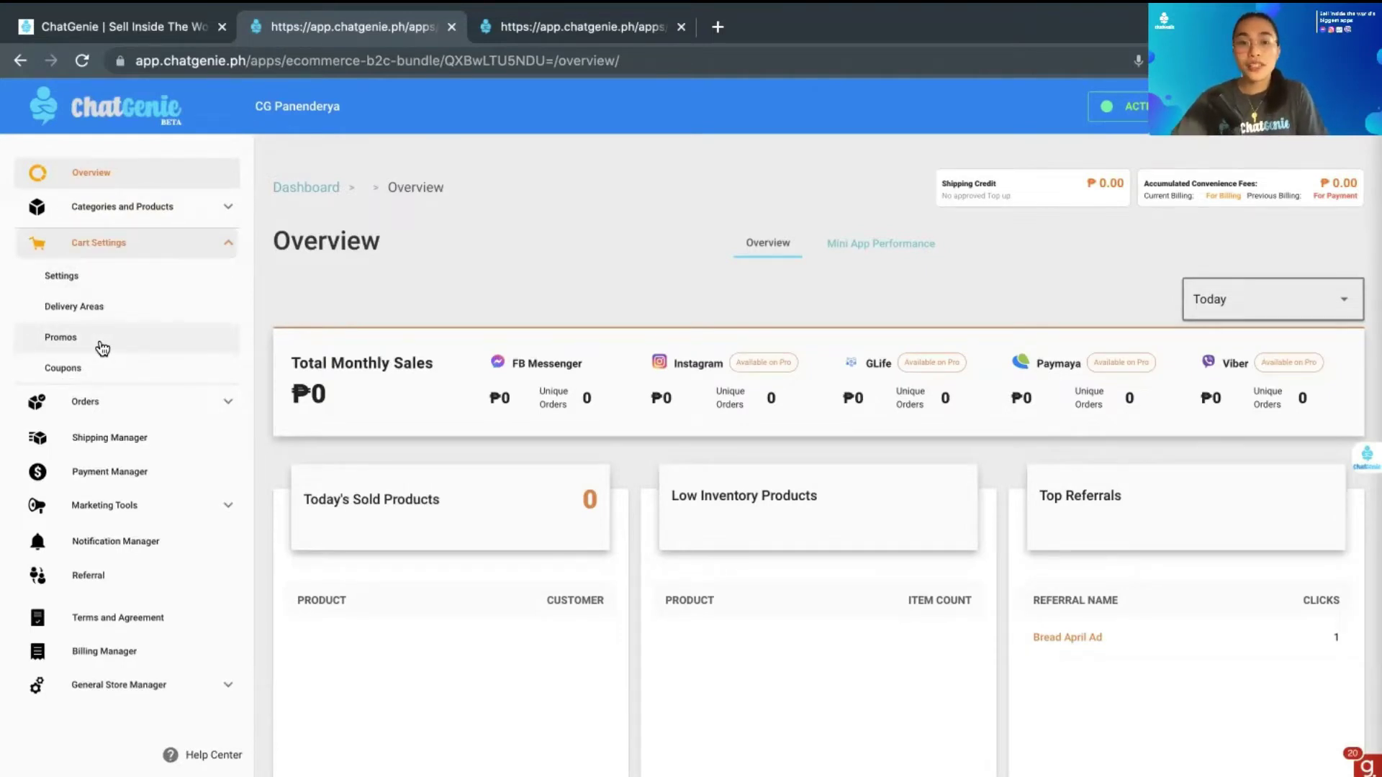
pyautogui.click(98, 383)
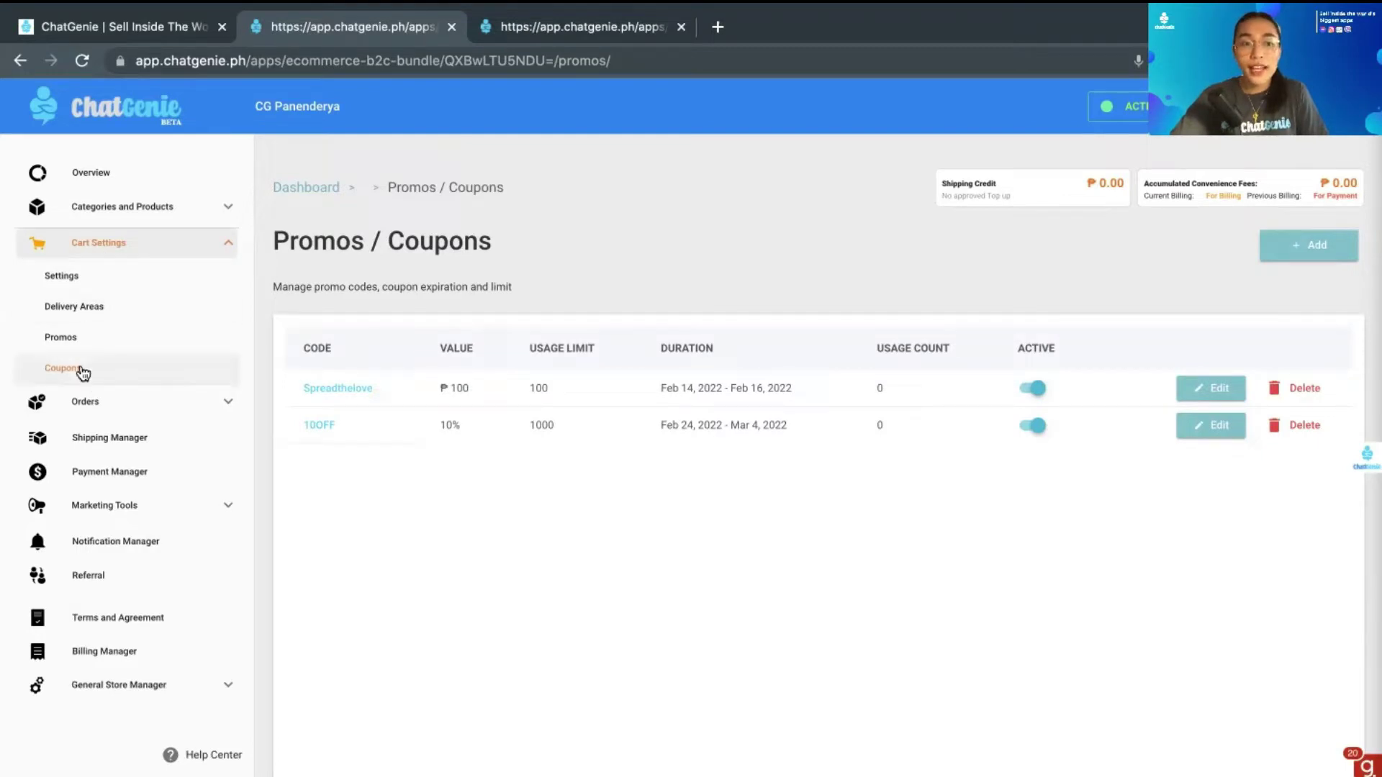
pyautogui.scroll(-1, 403, 532)
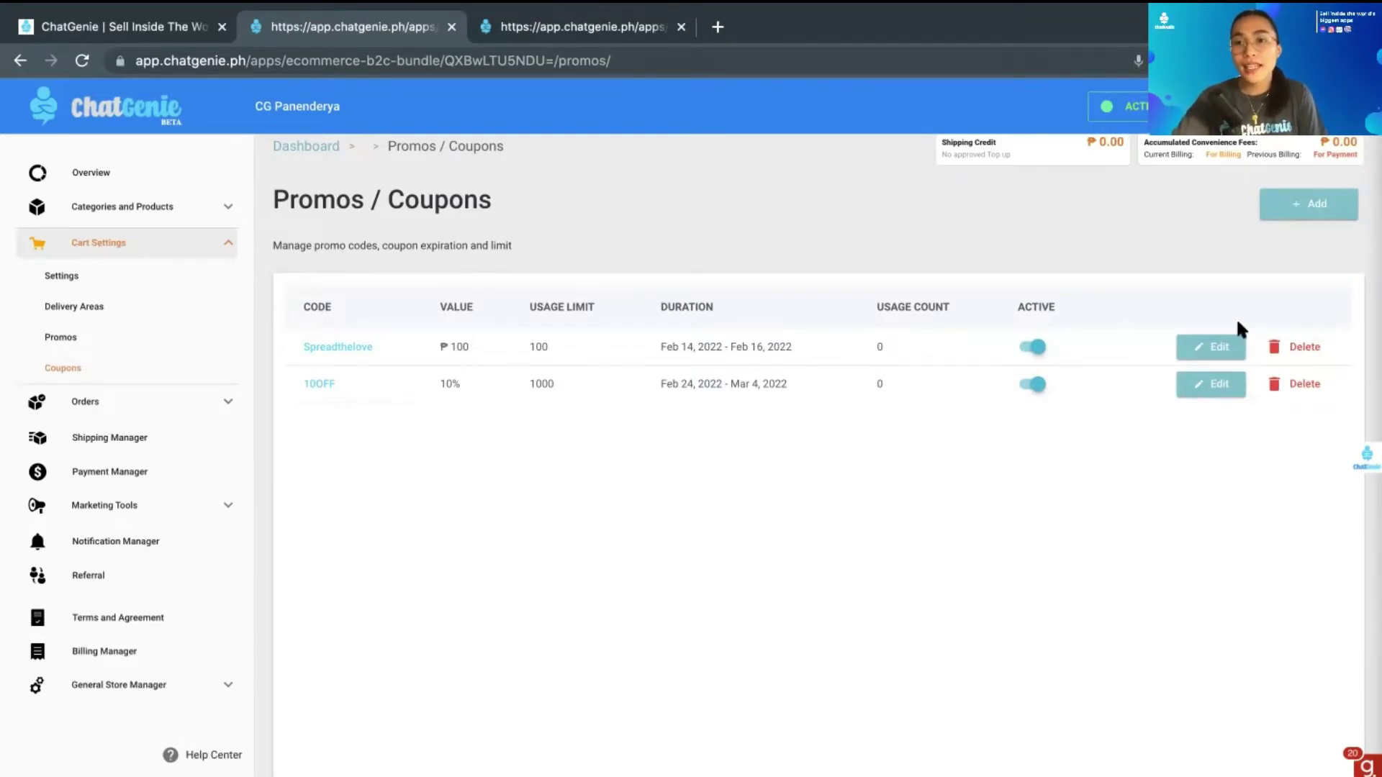
pyautogui.click(1299, 204)
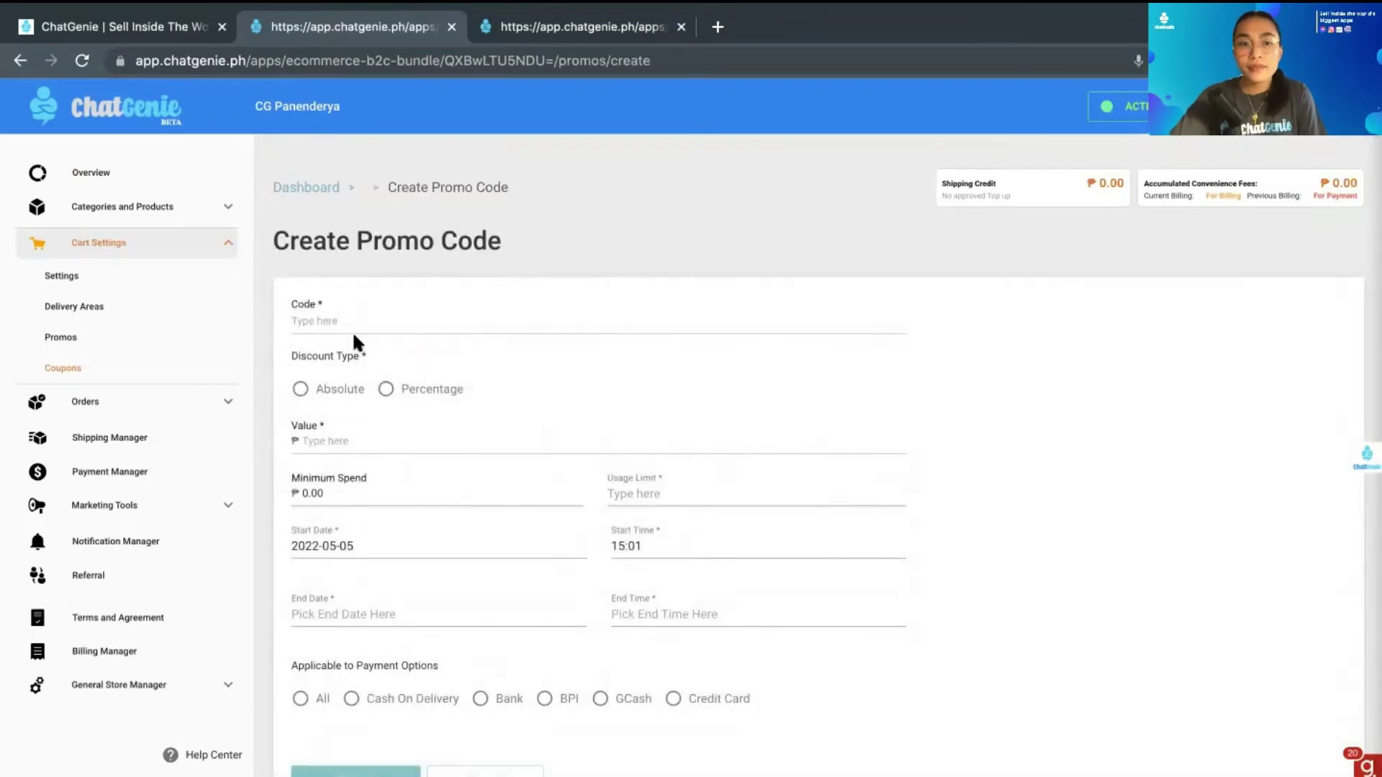
# Enter code SUMMER10, a 10% percentage discount, ₱500 minimum spend and 100-use limit
pyautogui.click(306, 325)
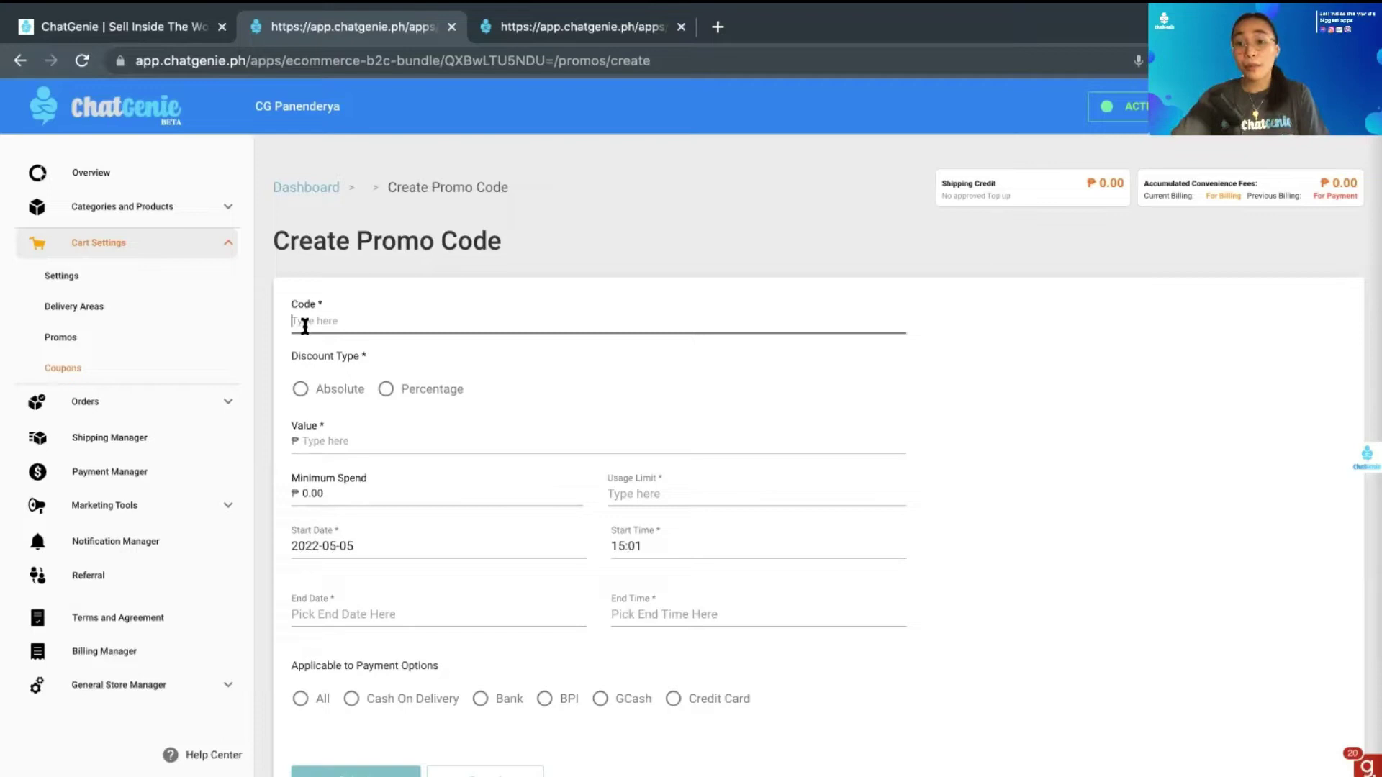
pyautogui.write('SU')
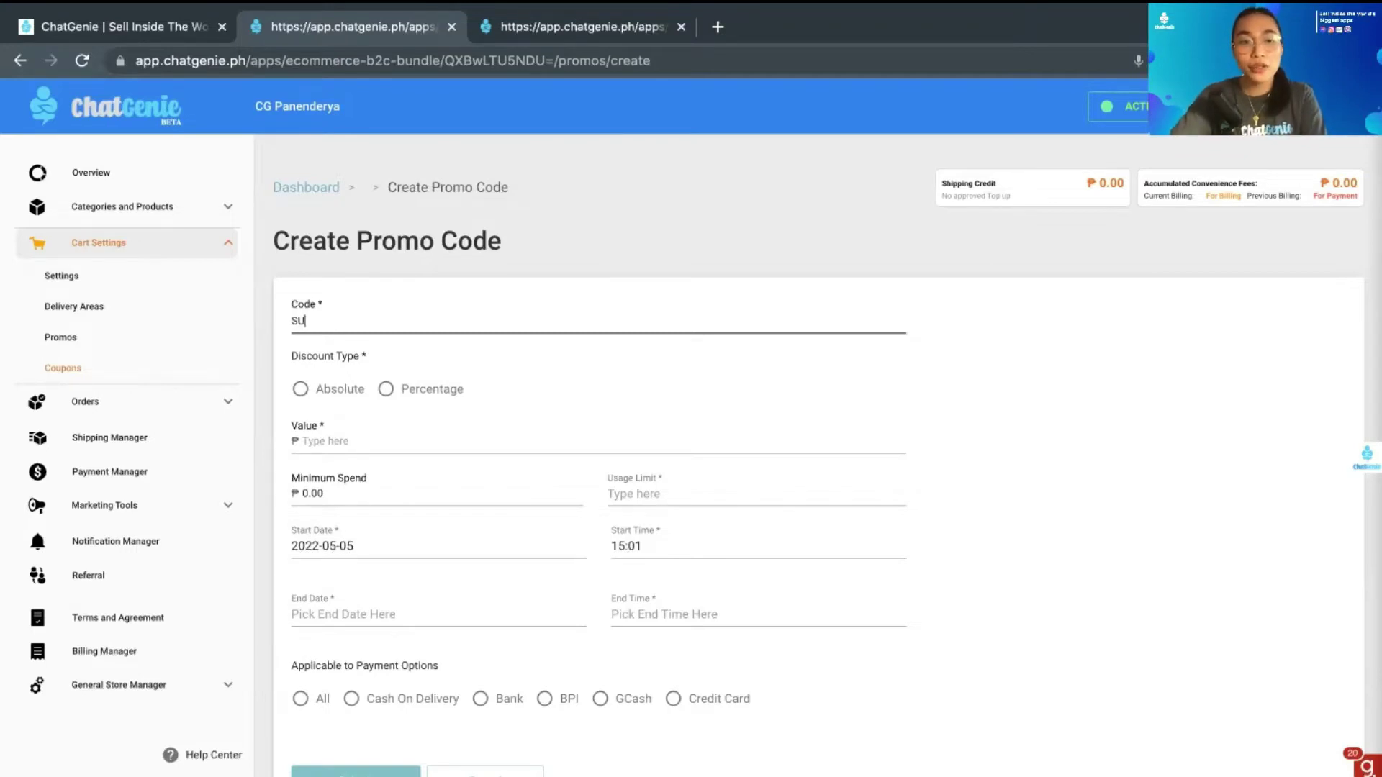
pyautogui.write('MMER10')
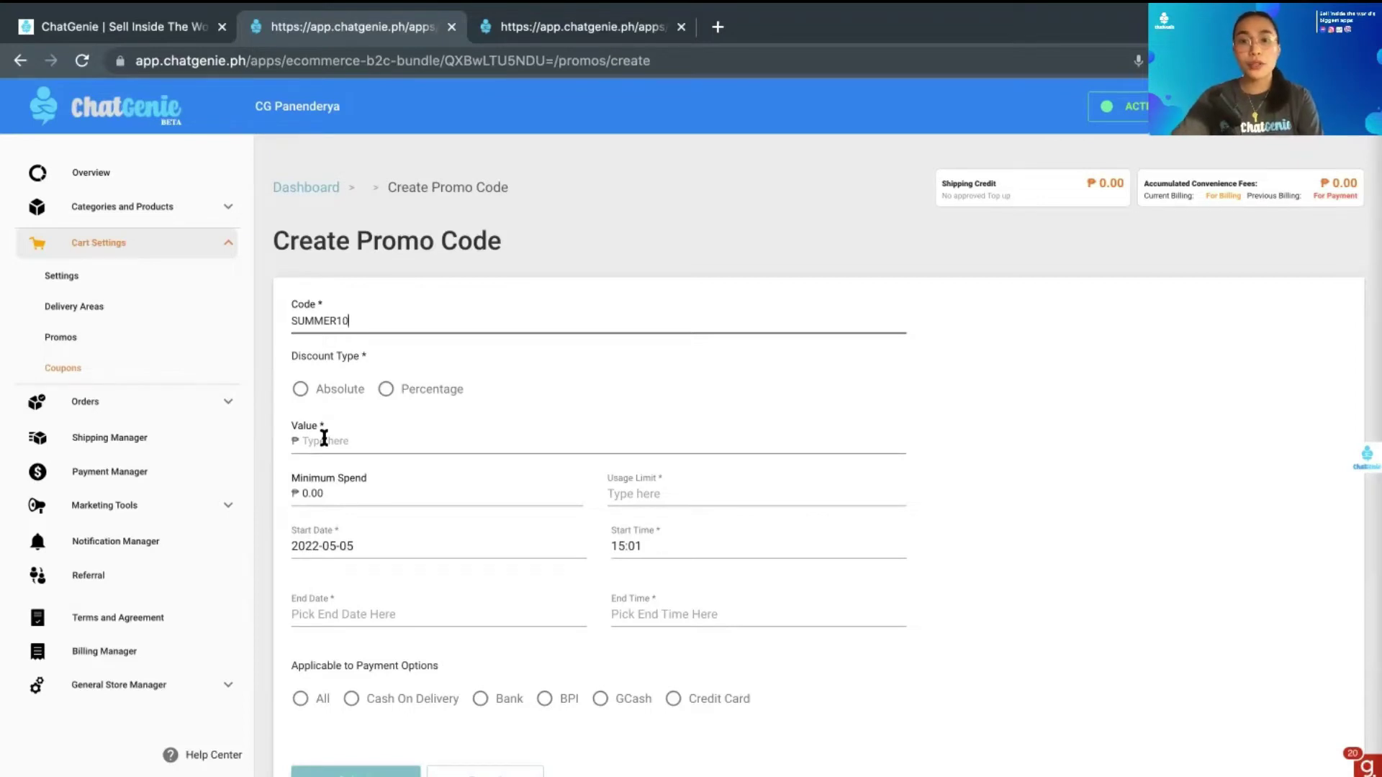
pyautogui.click(386, 389)
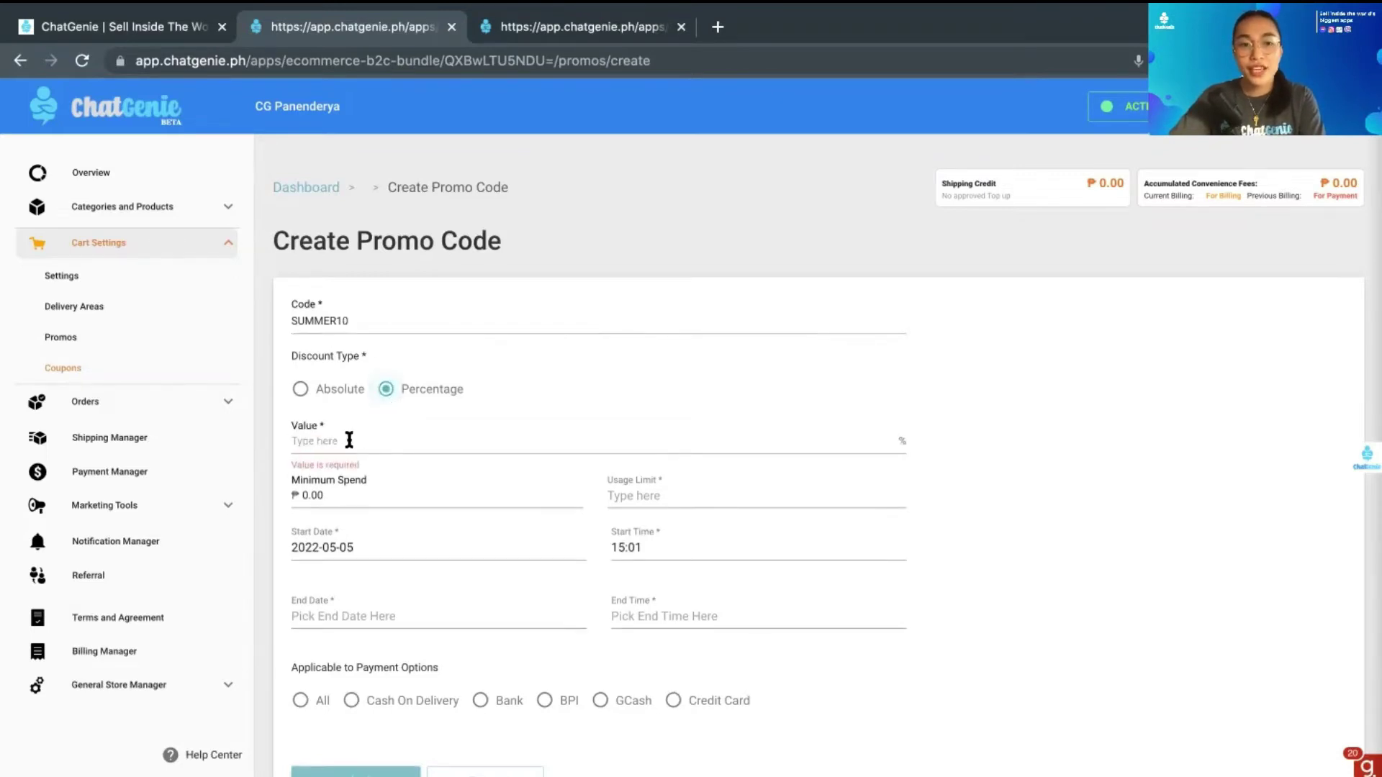
pyautogui.write('1')
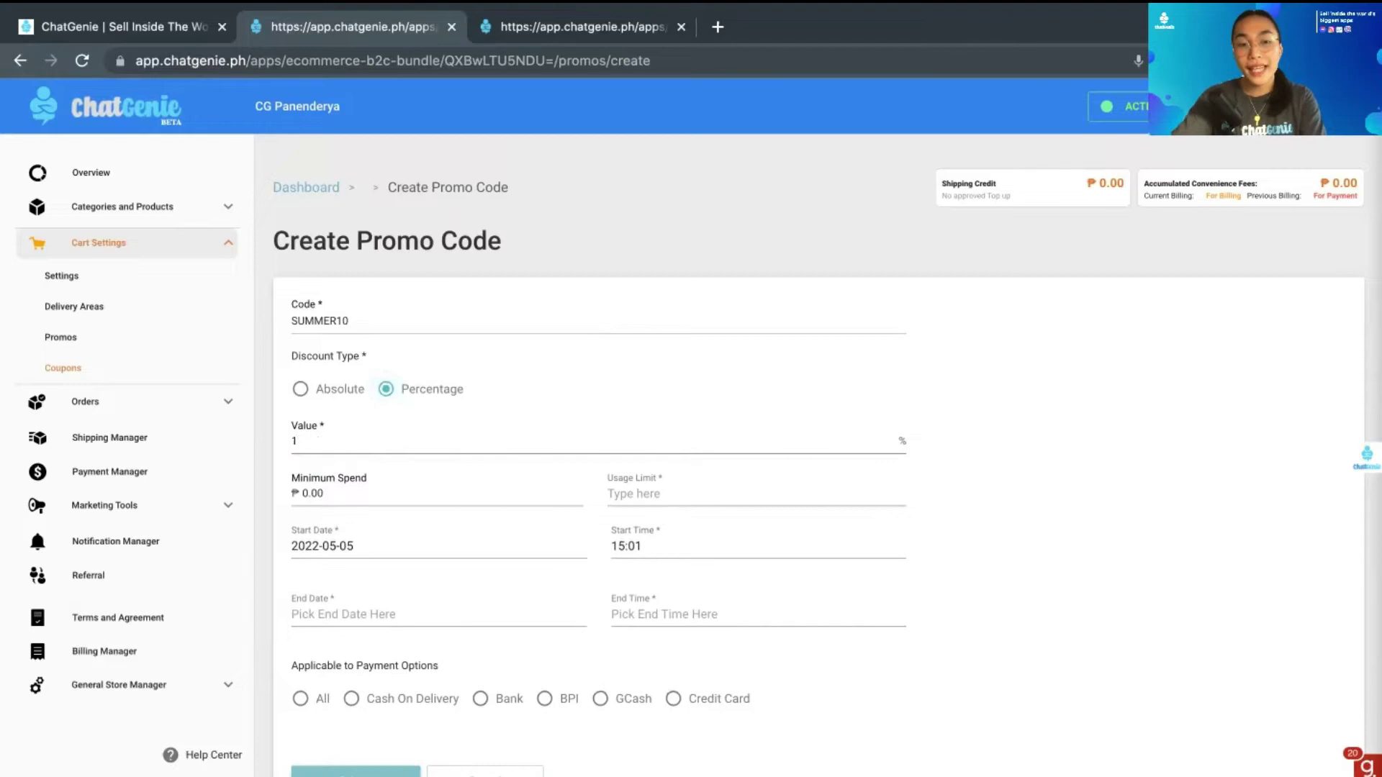
pyautogui.write('0')
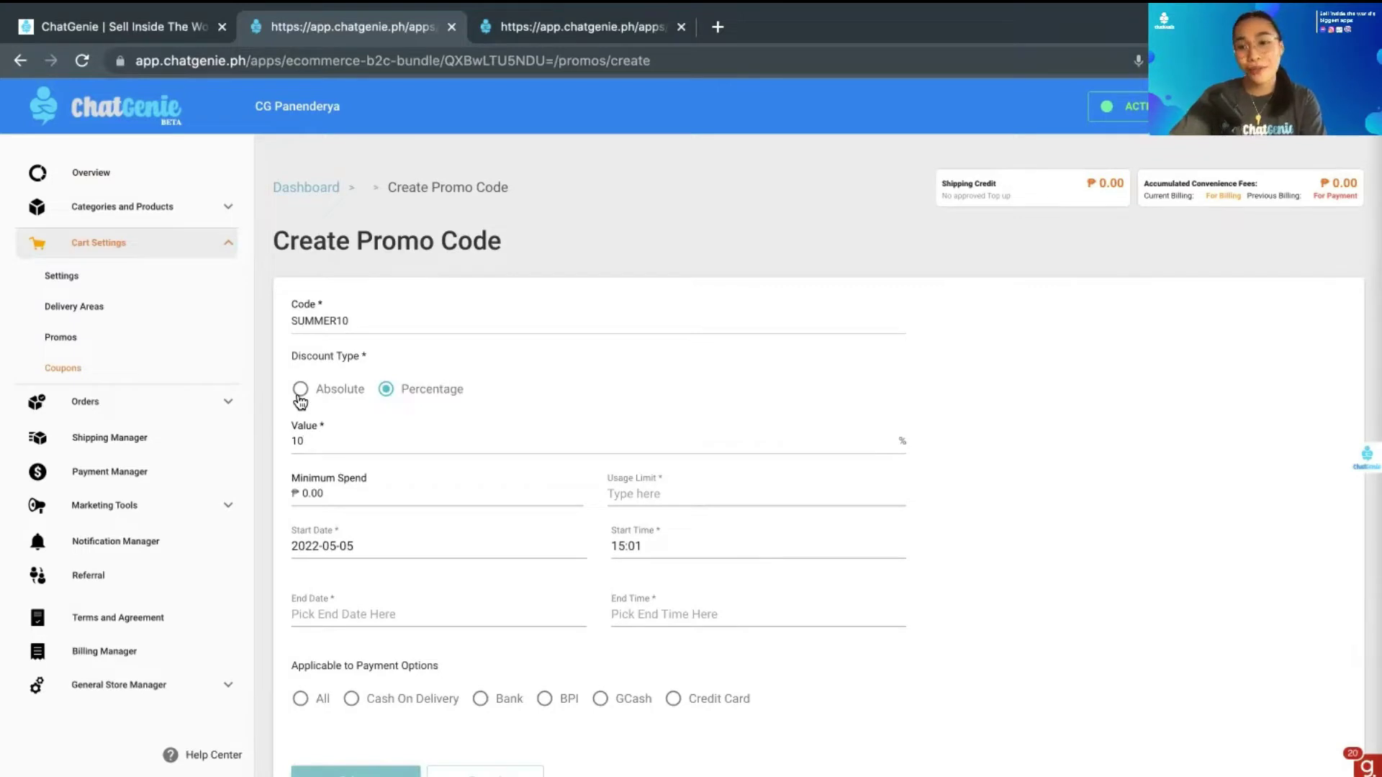
pyautogui.scroll(-1, 397, 468)
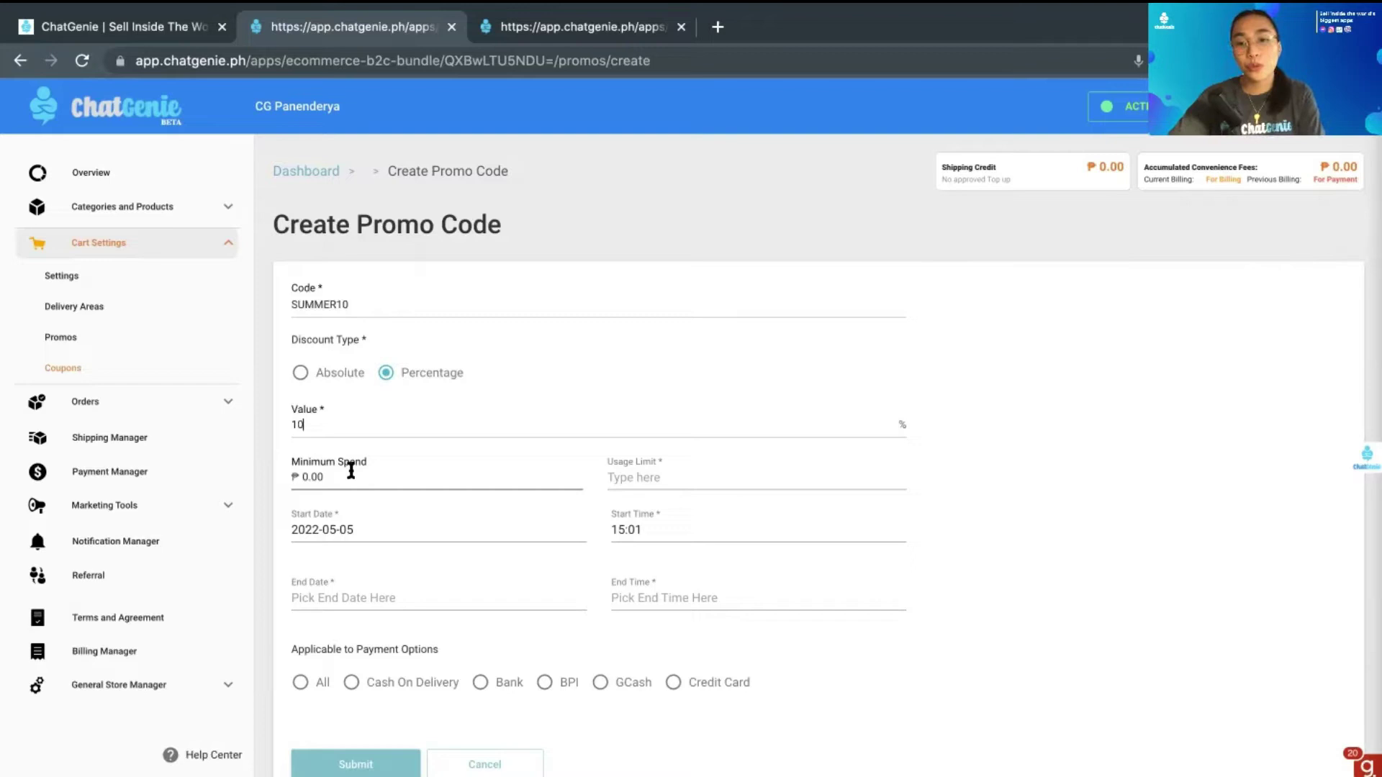
pyautogui.click(351, 472)
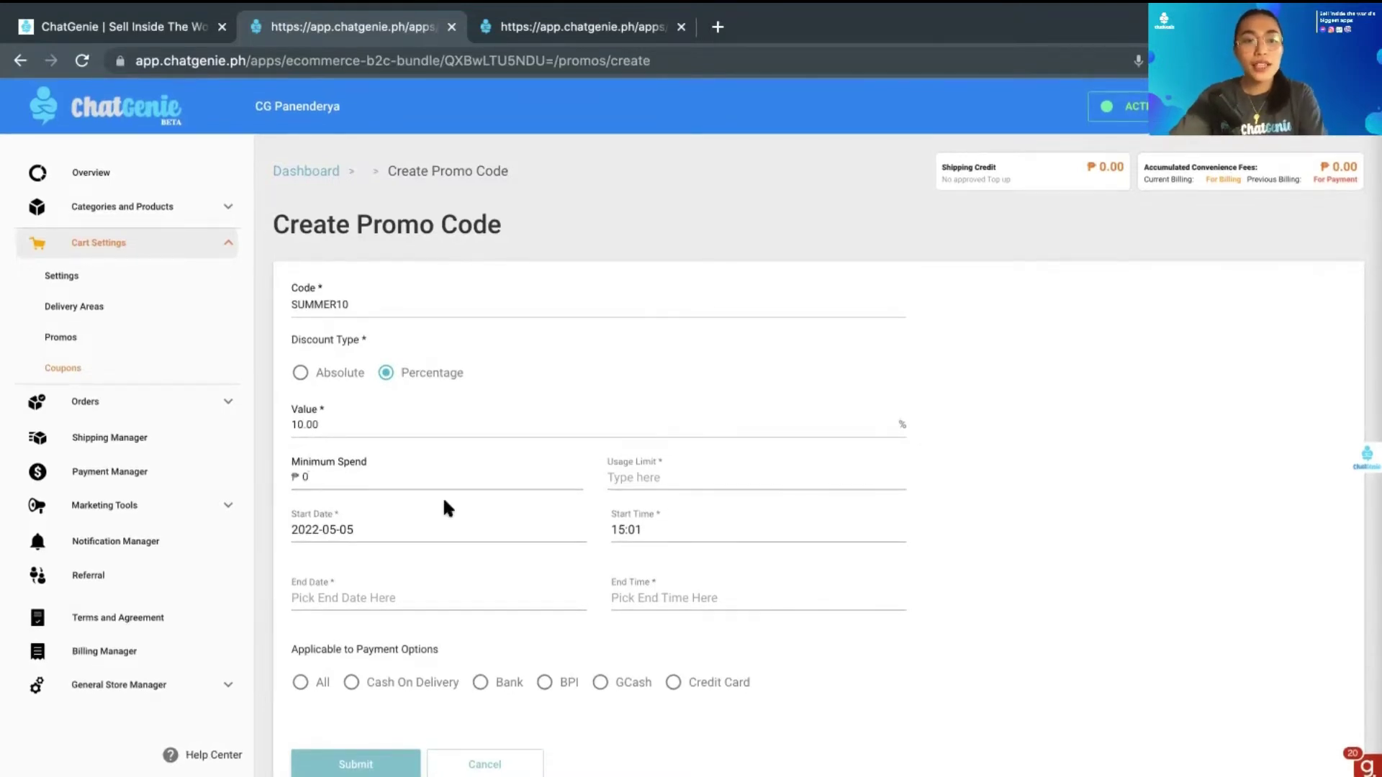
pyautogui.write('50')
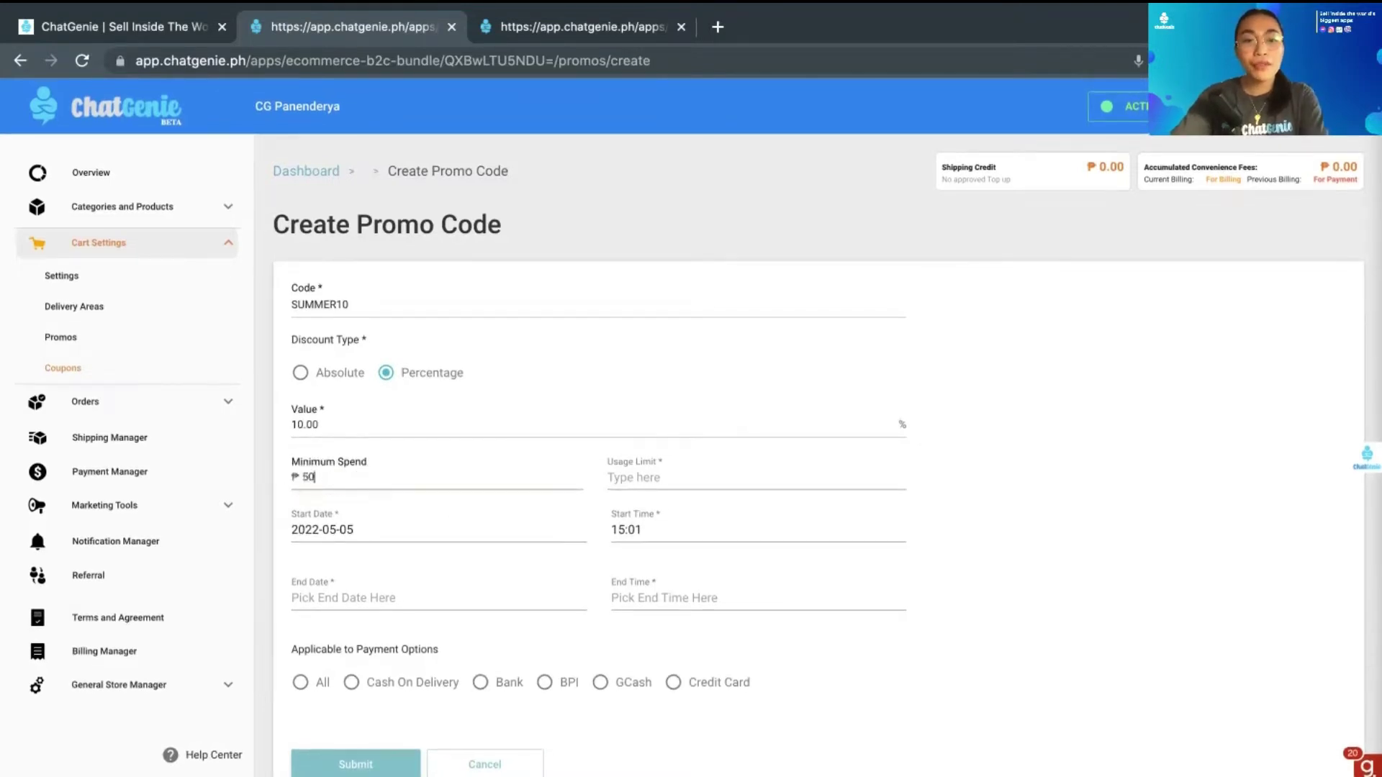
pyautogui.write('0')
pyautogui.click(660, 477)
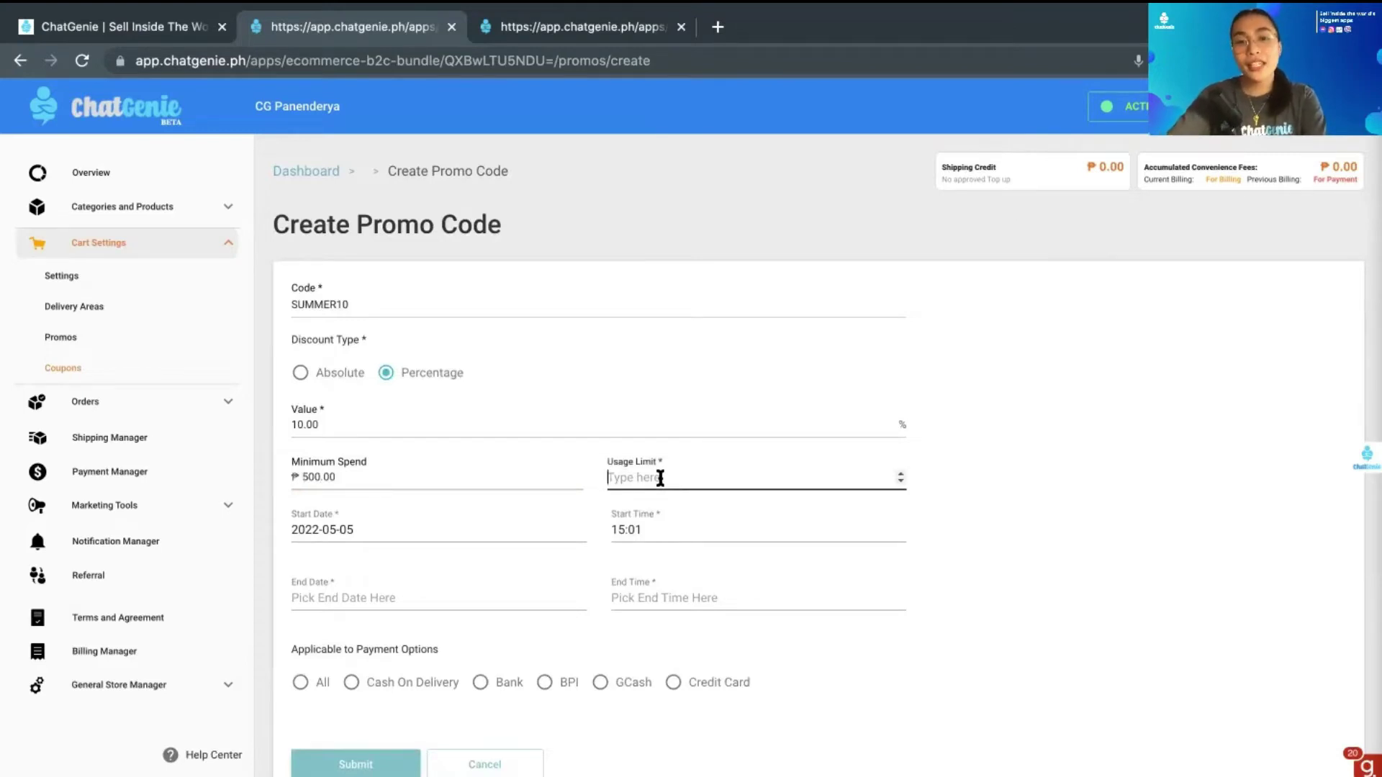
pyautogui.write('100')
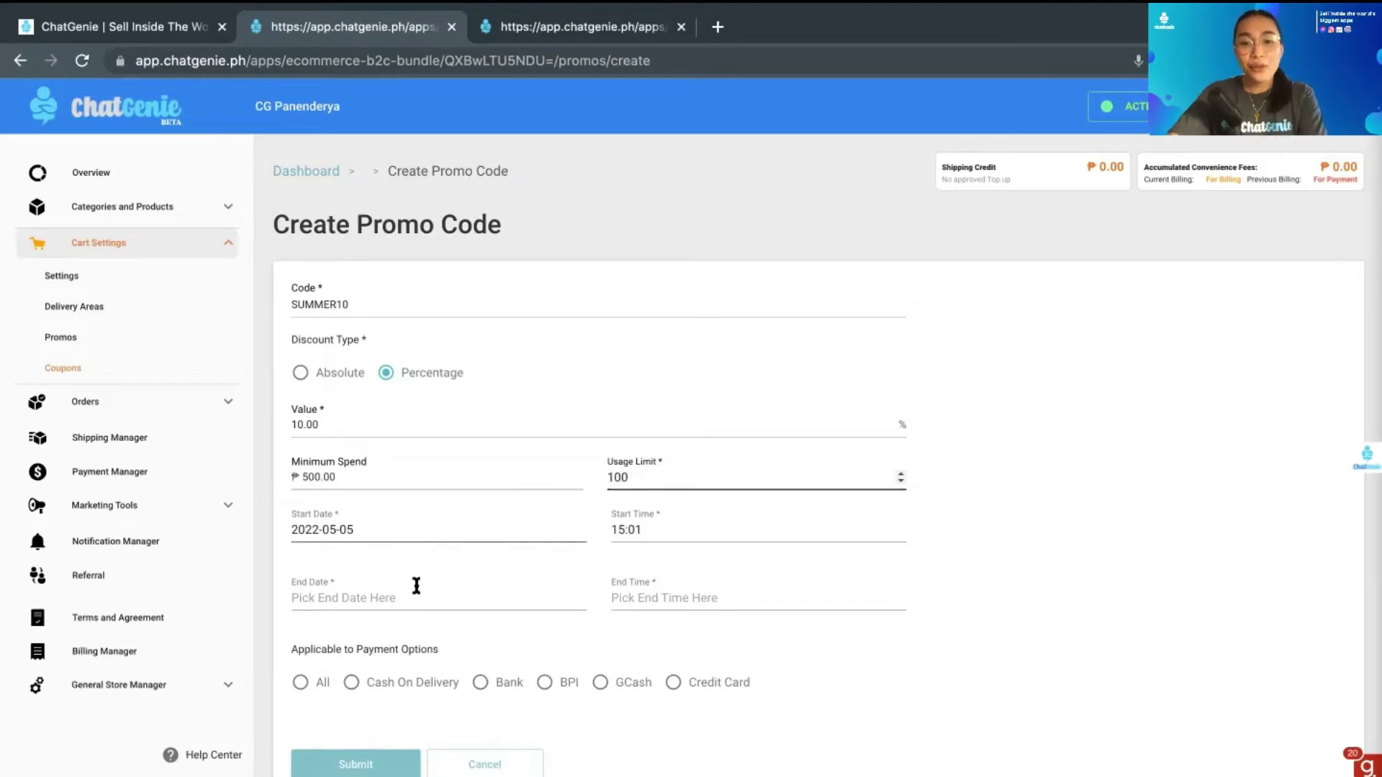
# Set the coupon's start to 2022-05-06 at 00:00
pyautogui.click(364, 528)
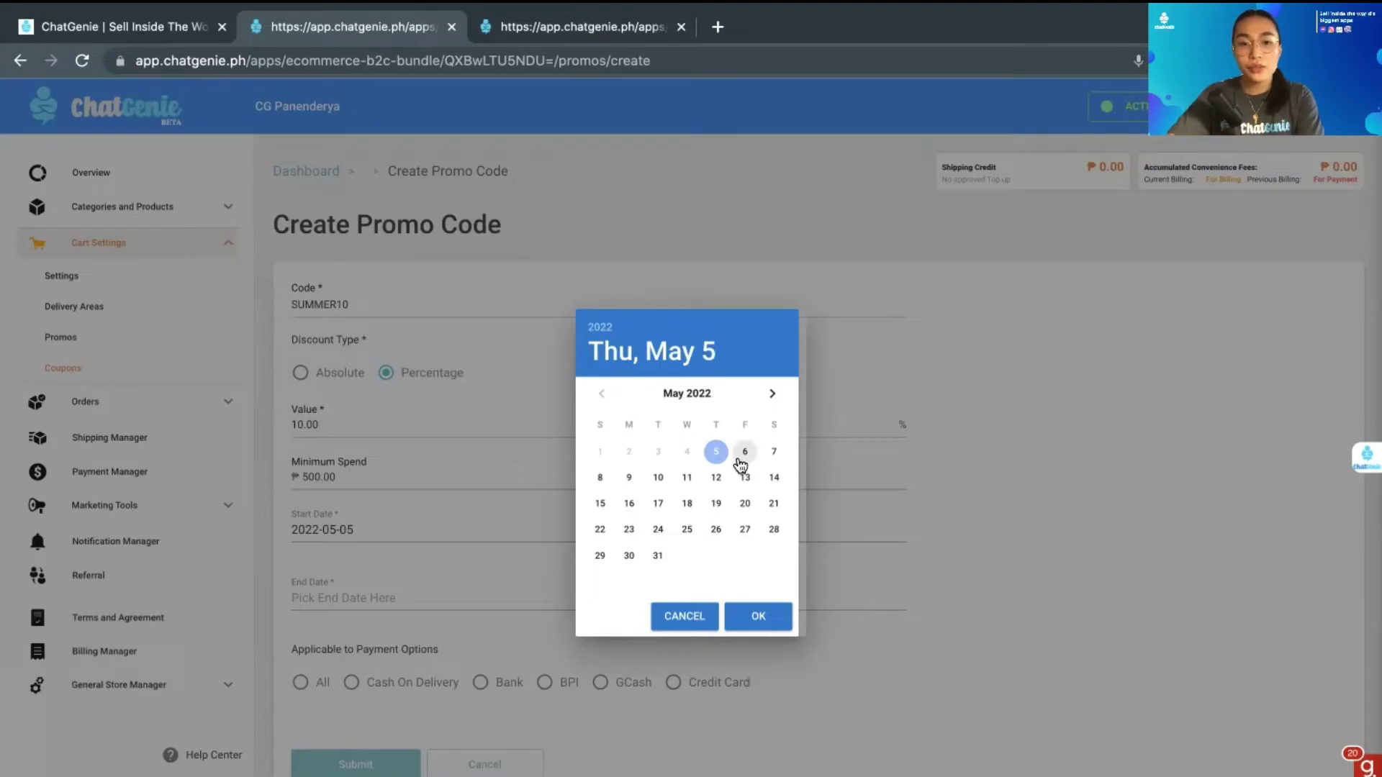
pyautogui.click(743, 452)
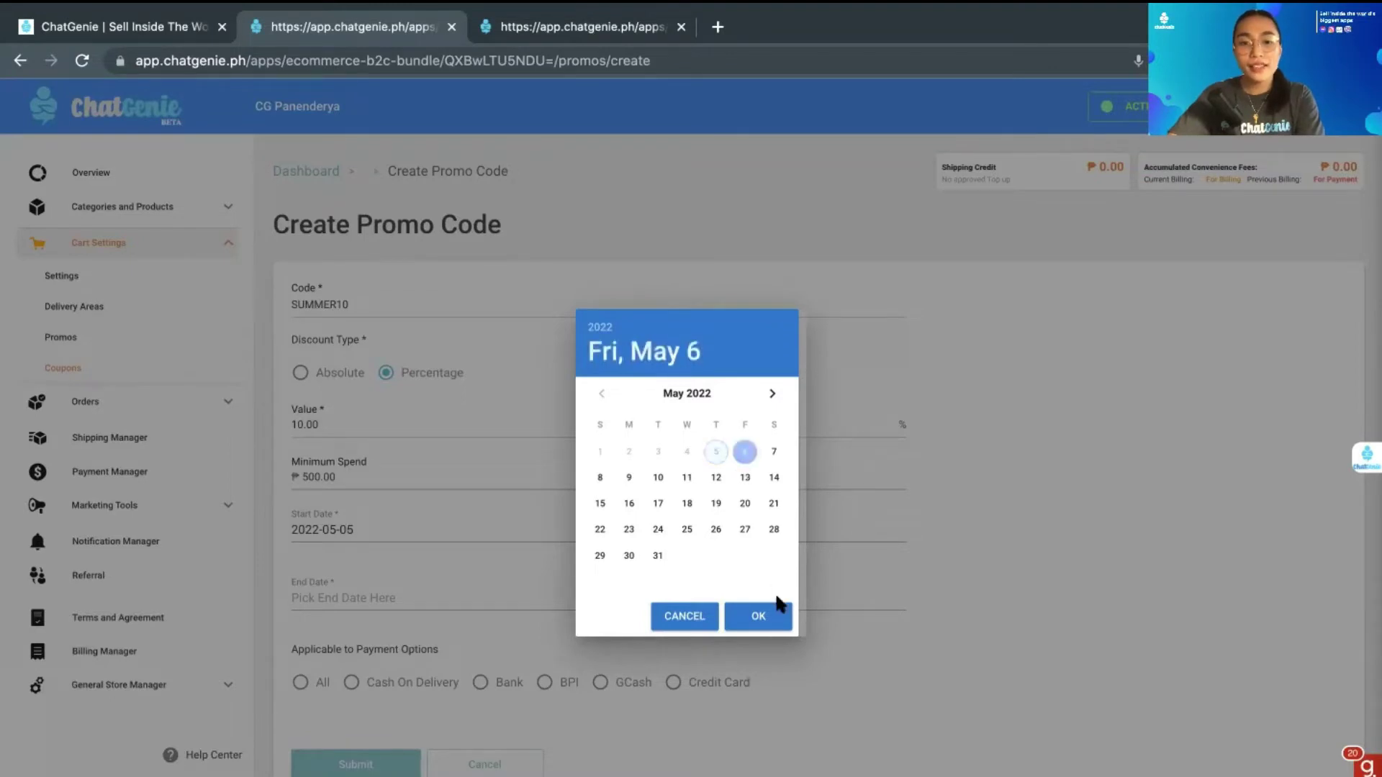
pyautogui.click(766, 615)
pyautogui.click(690, 532)
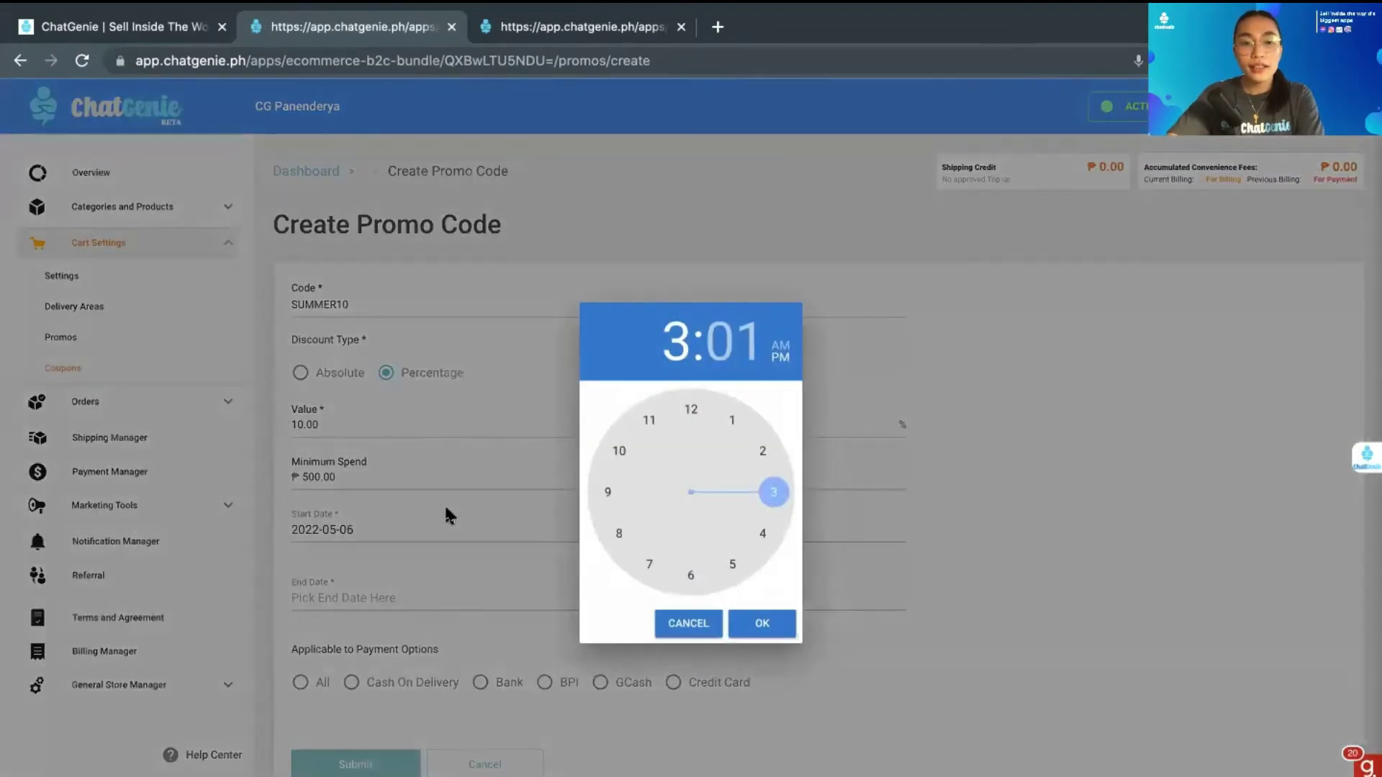
pyautogui.click(690, 409)
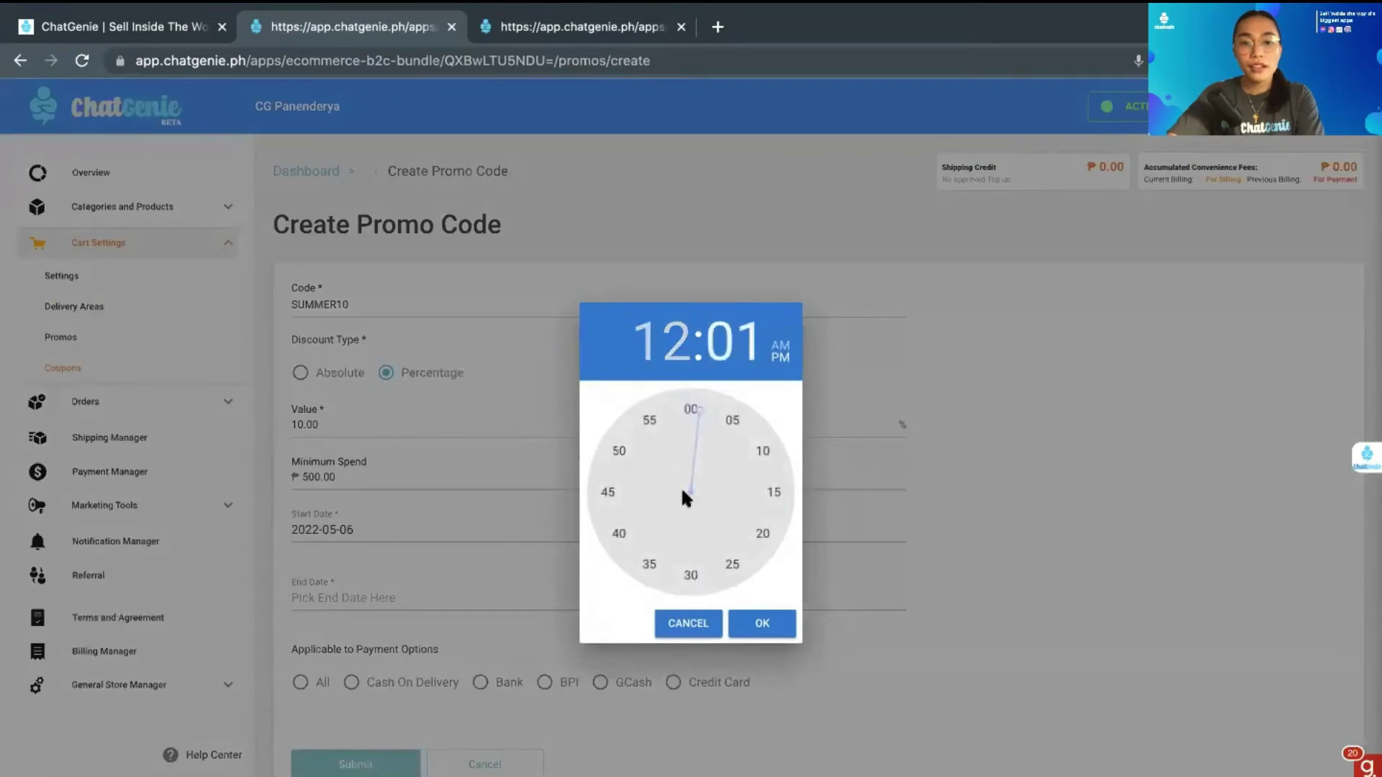
pyautogui.click(690, 412)
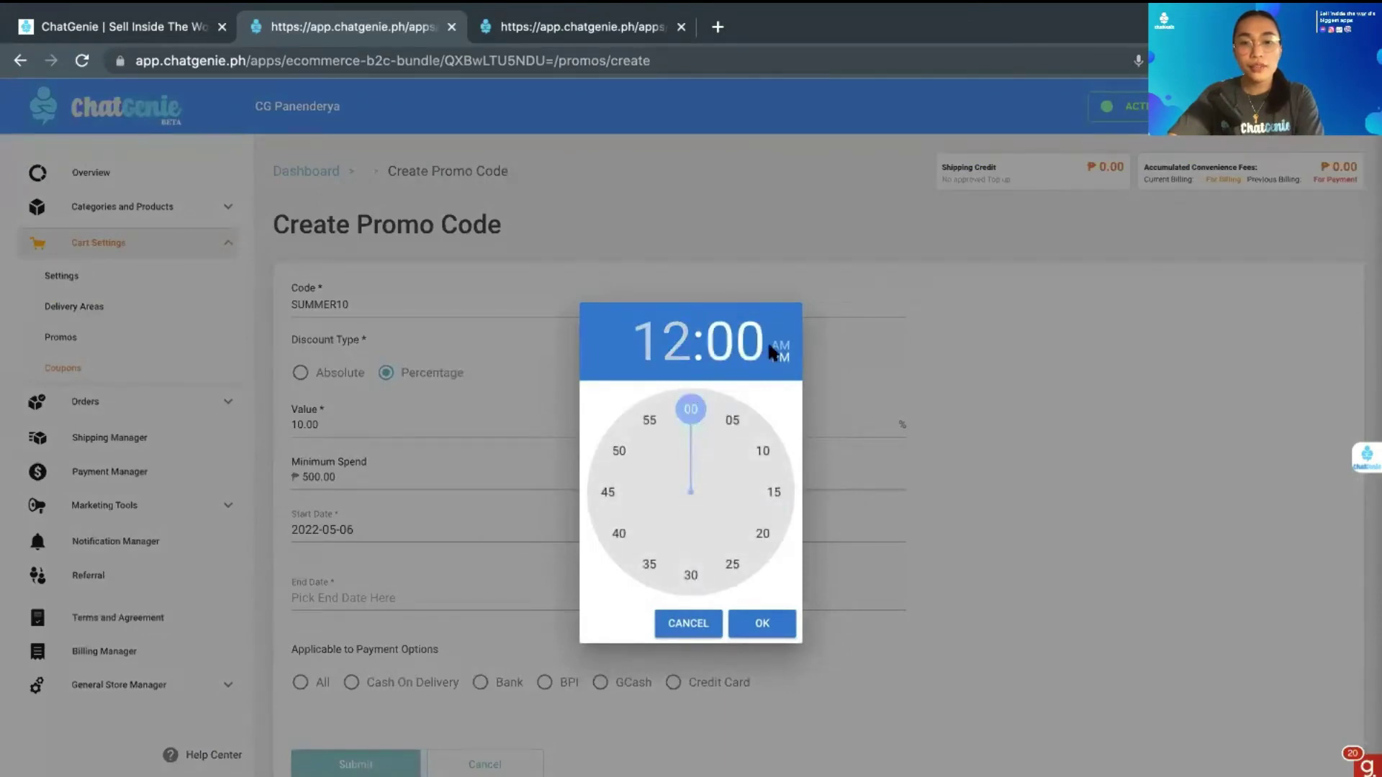
pyautogui.click(761, 623)
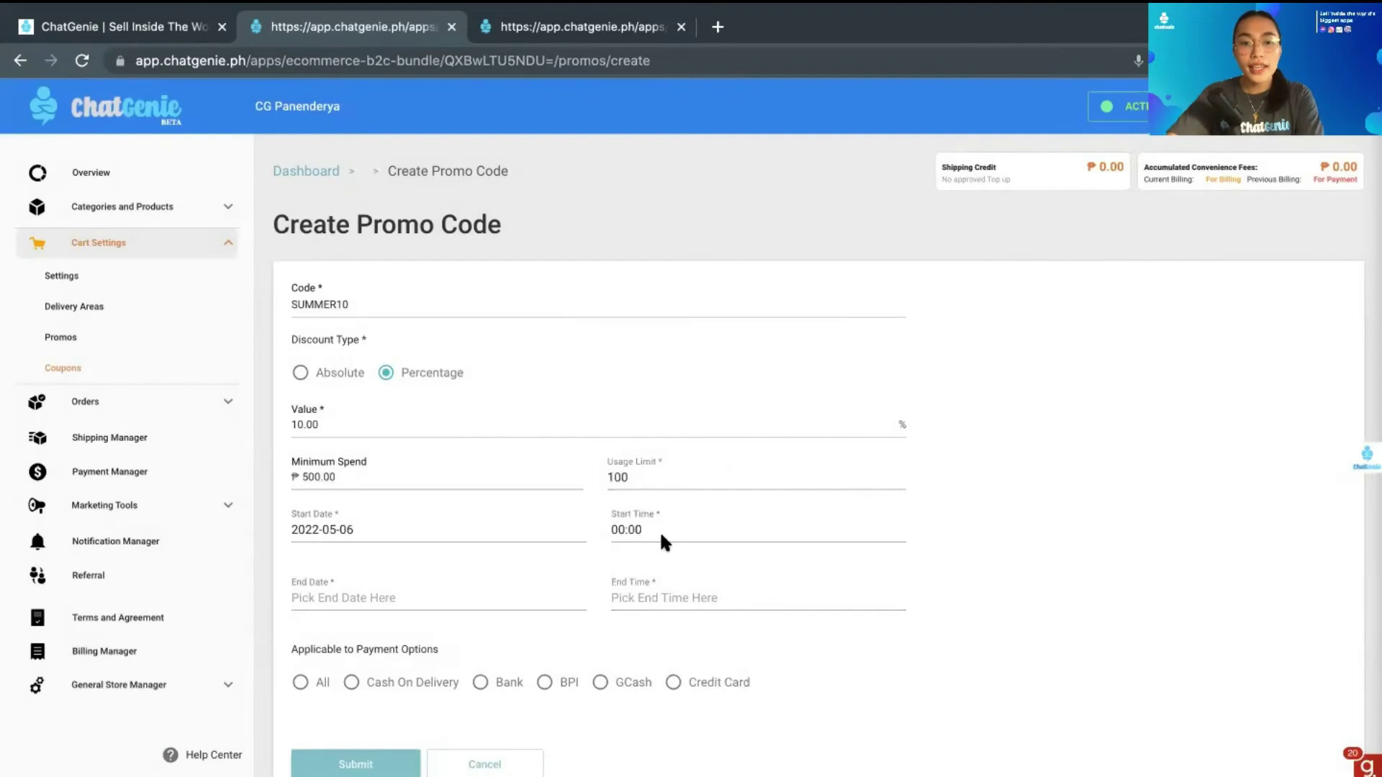
# Set the coupon's end to 2022-05-13 at 00:00
pyautogui.click(373, 596)
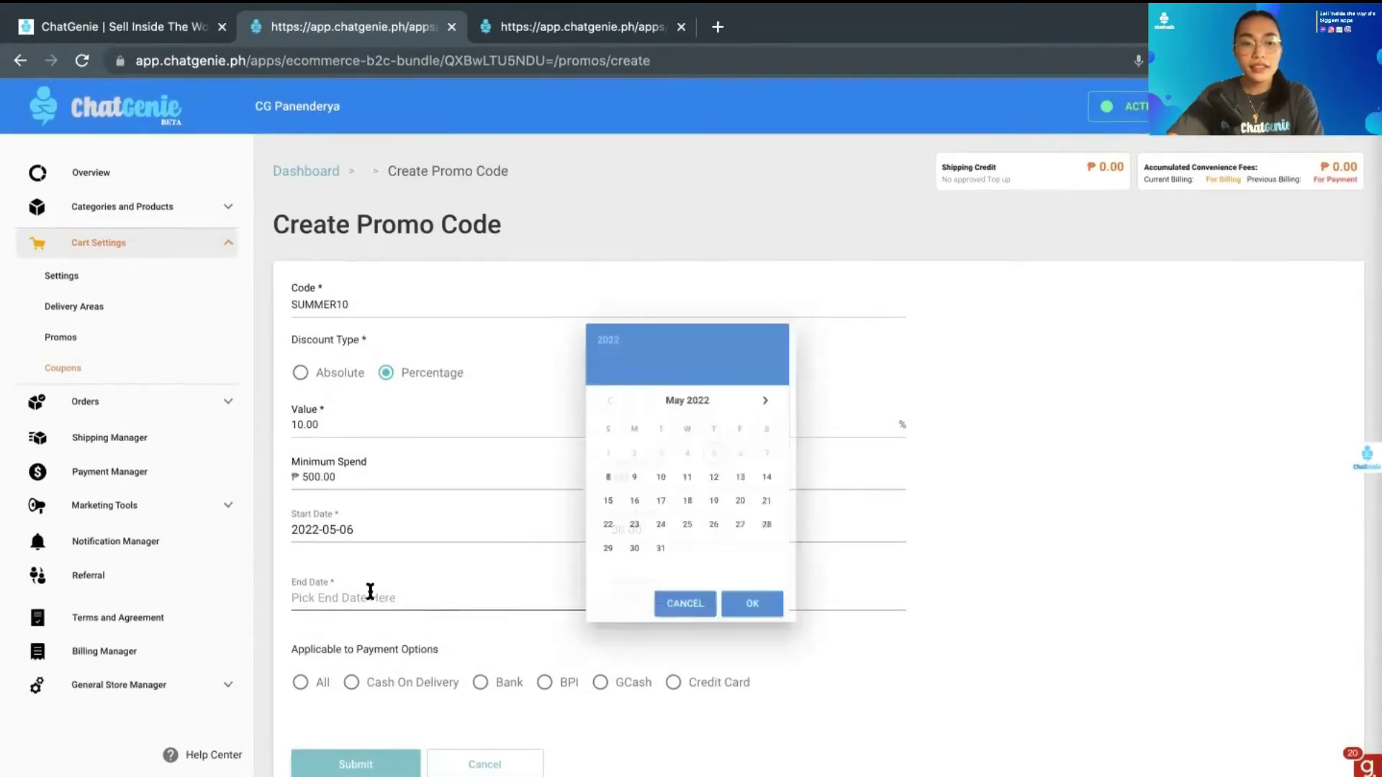
pyautogui.click(745, 477)
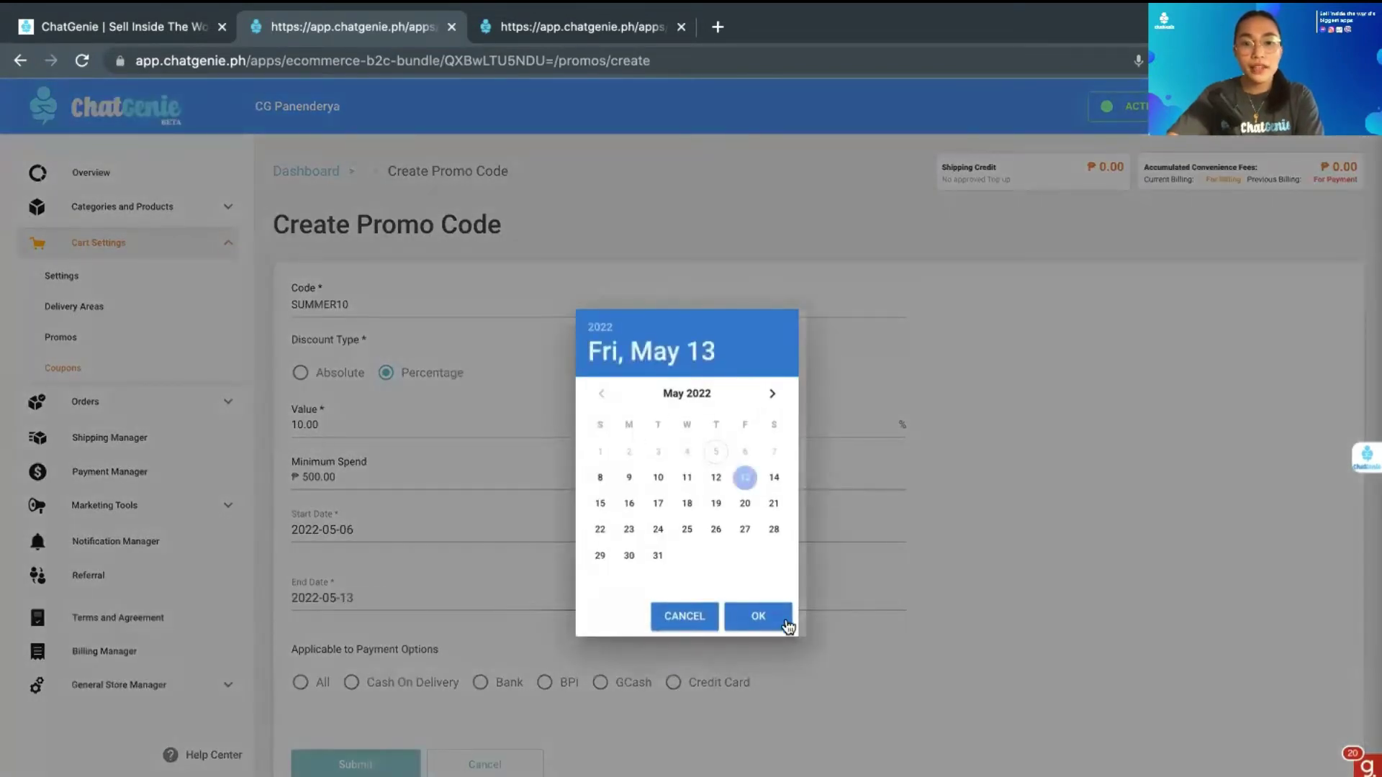
pyautogui.click(756, 626)
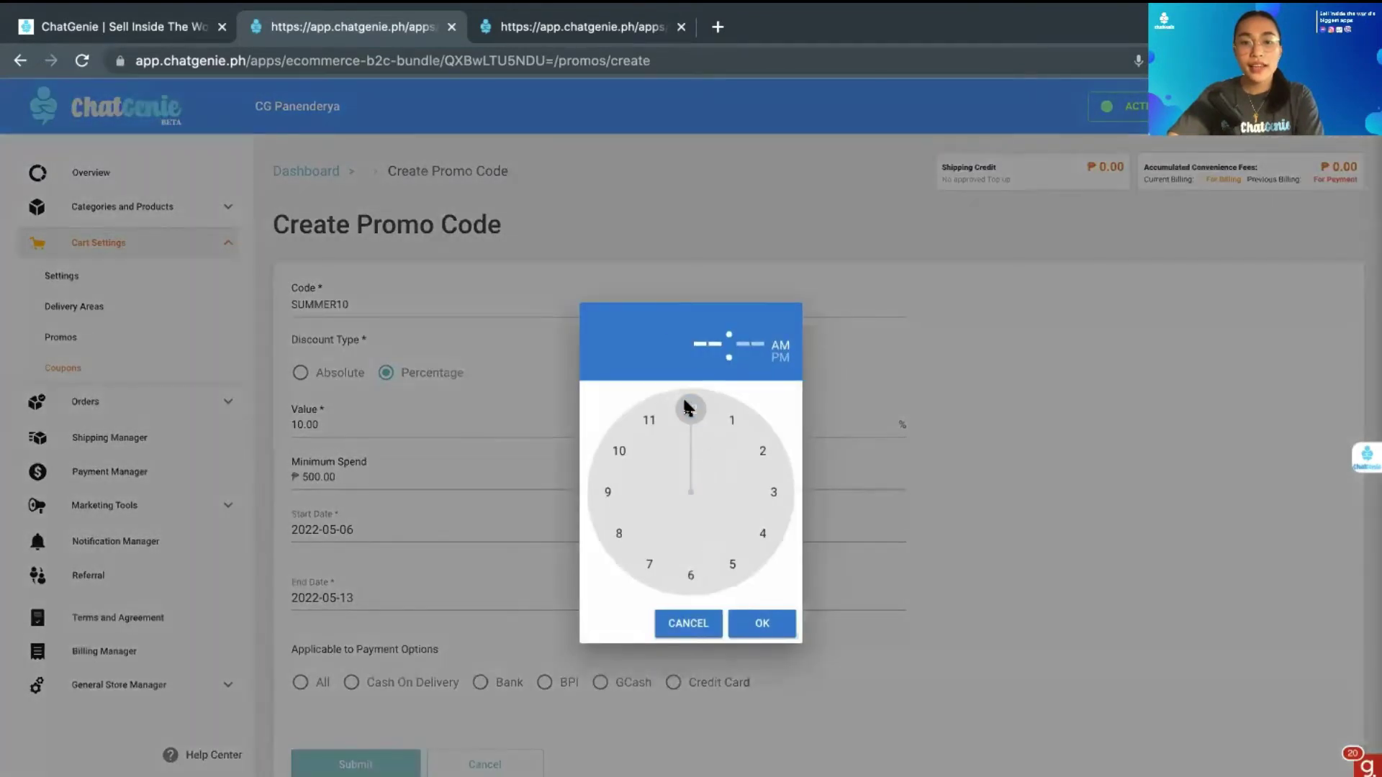
pyautogui.click(688, 409)
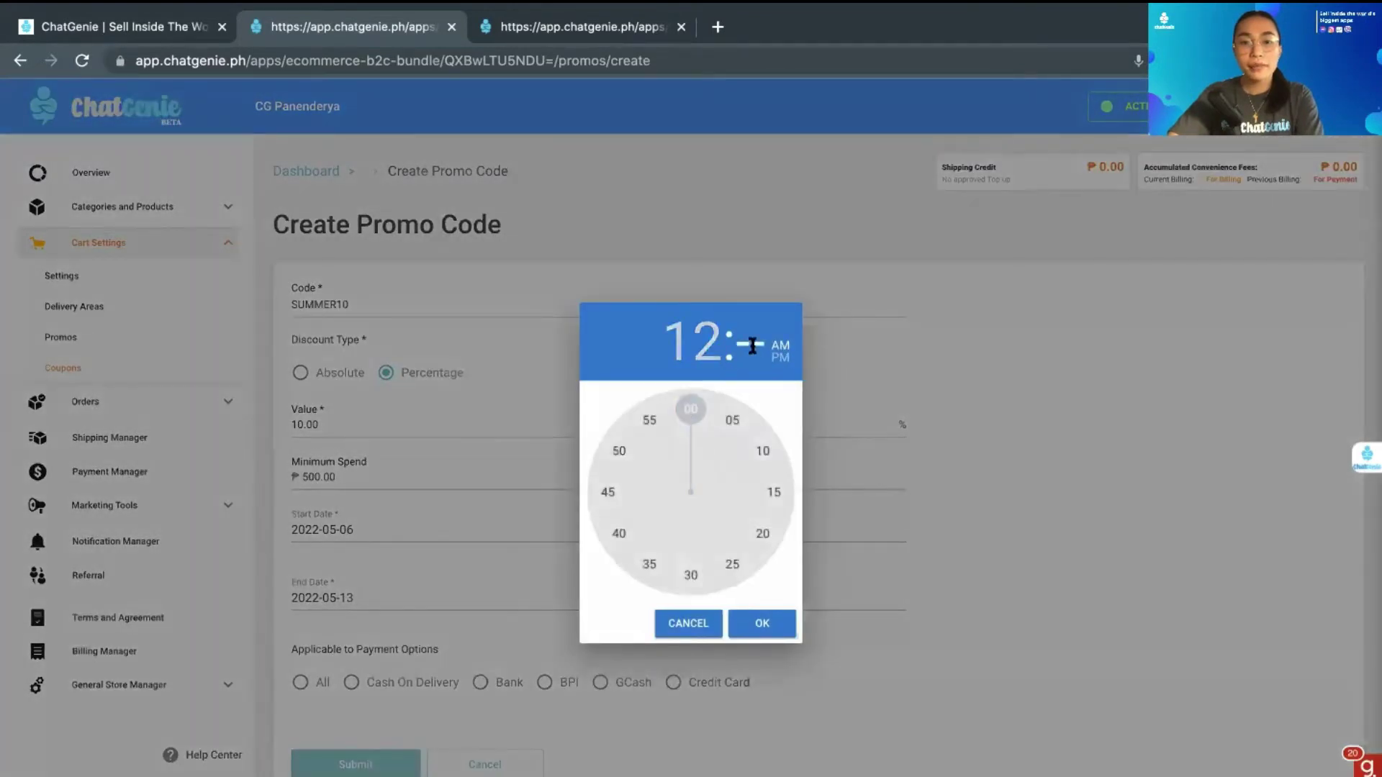
pyautogui.click(692, 410)
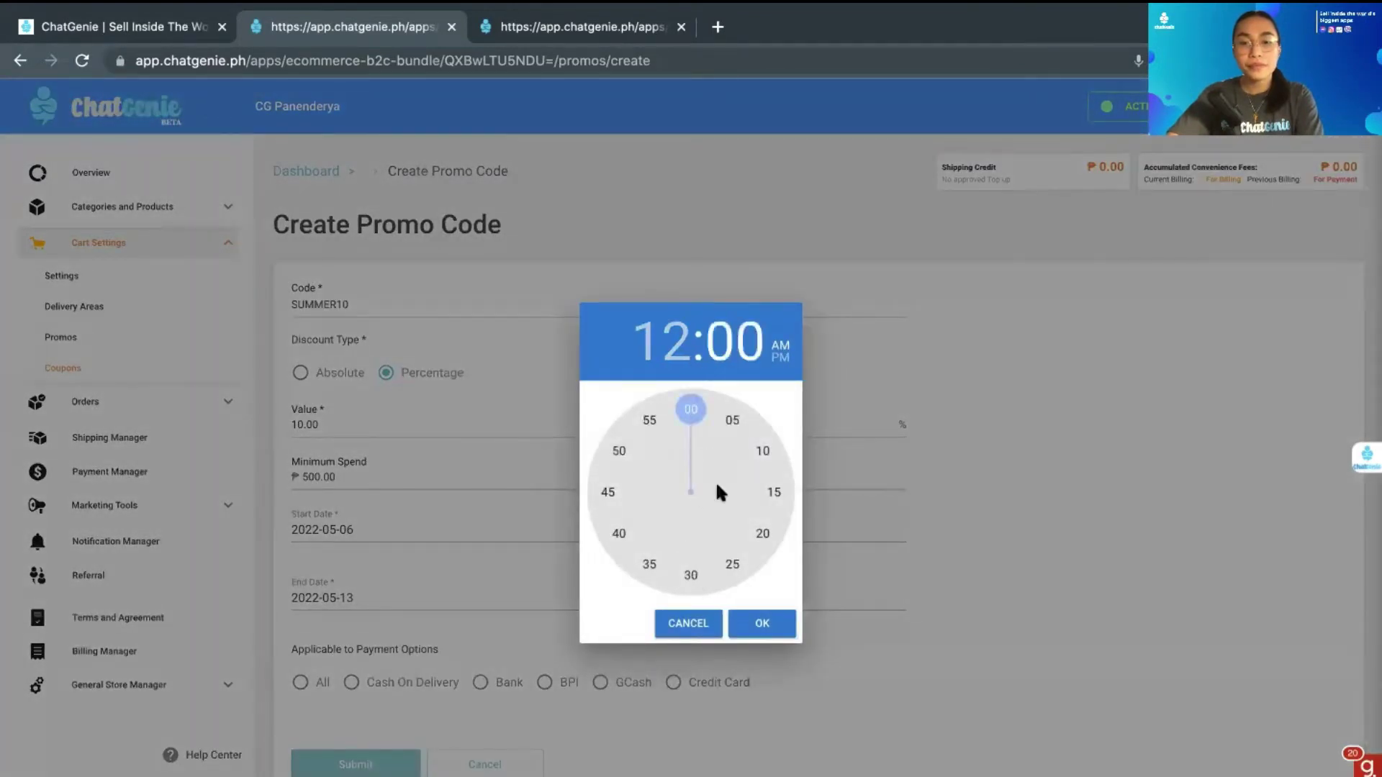
pyautogui.click(761, 623)
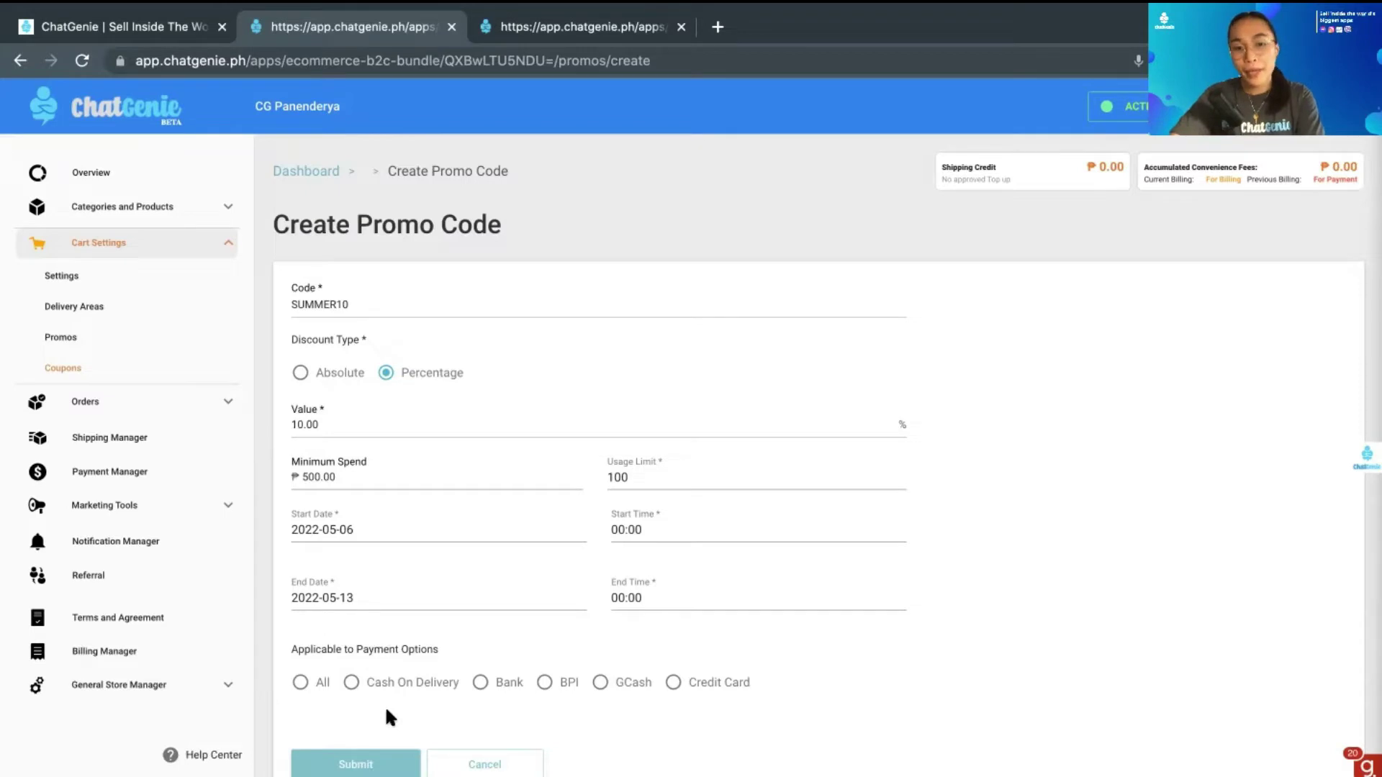
# Restrict SUMMER10 to GCash, submit it, and navigate to the Products page
pyautogui.click(598, 682)
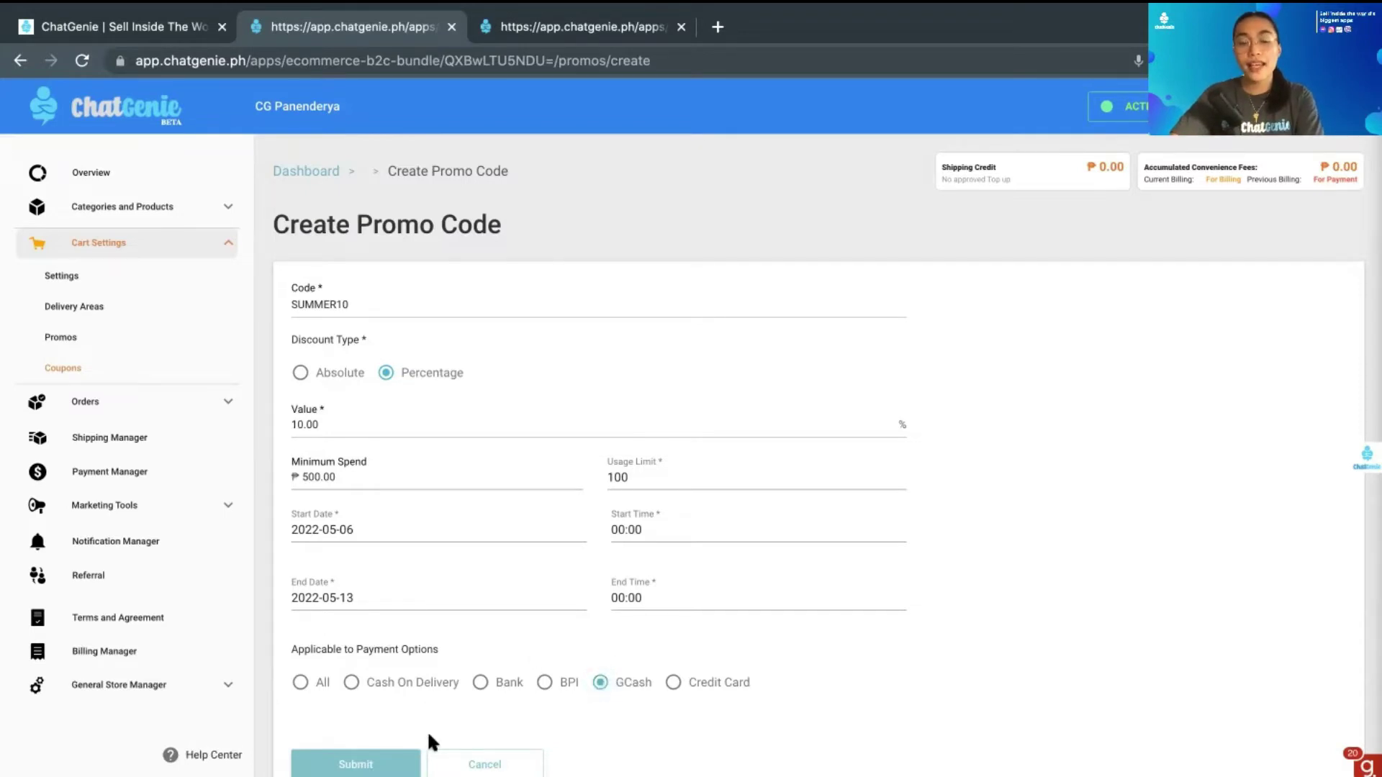
pyautogui.click(370, 767)
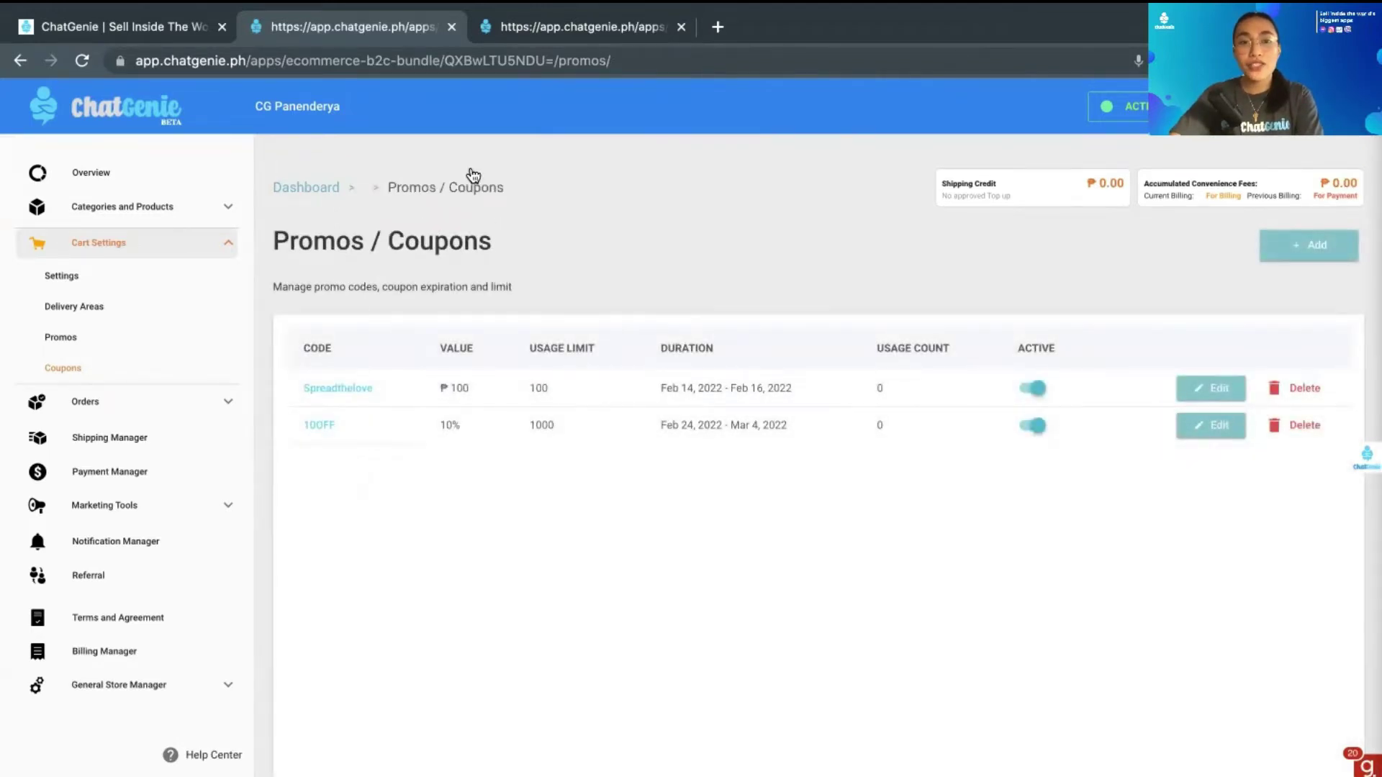
pyautogui.click(449, 60)
pyautogui.press('Return')
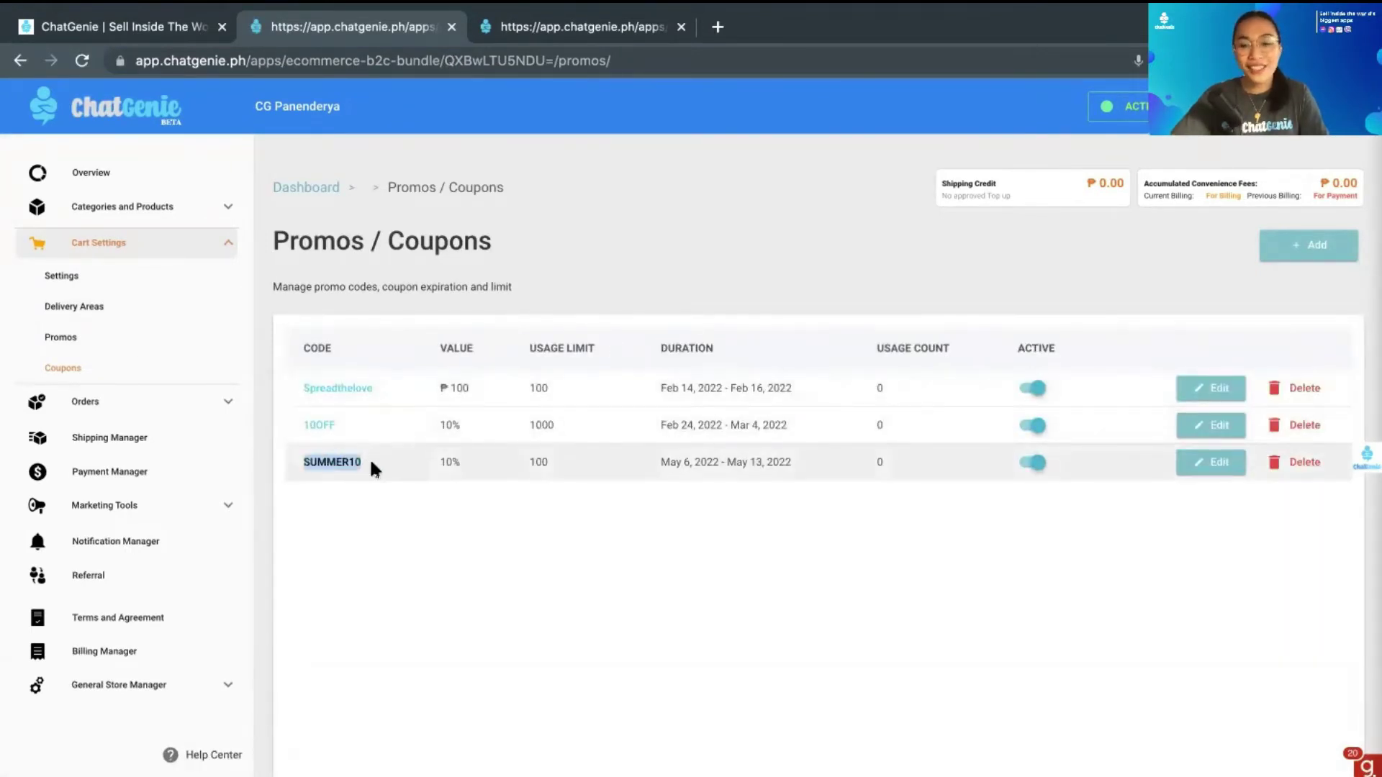
pyautogui.hotkey('alt', 'Left')
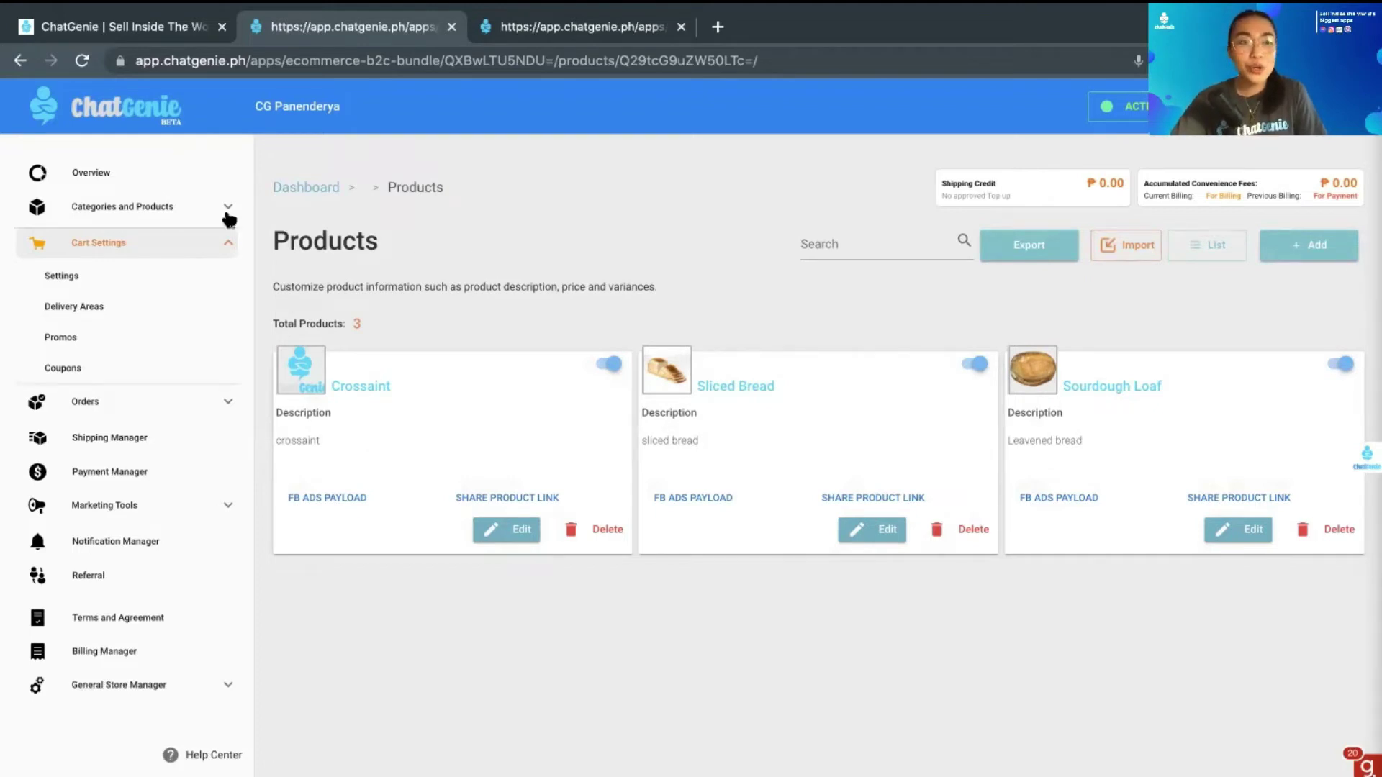
# Start a new product and set its Product Type to Freebie
pyautogui.click(187, 208)
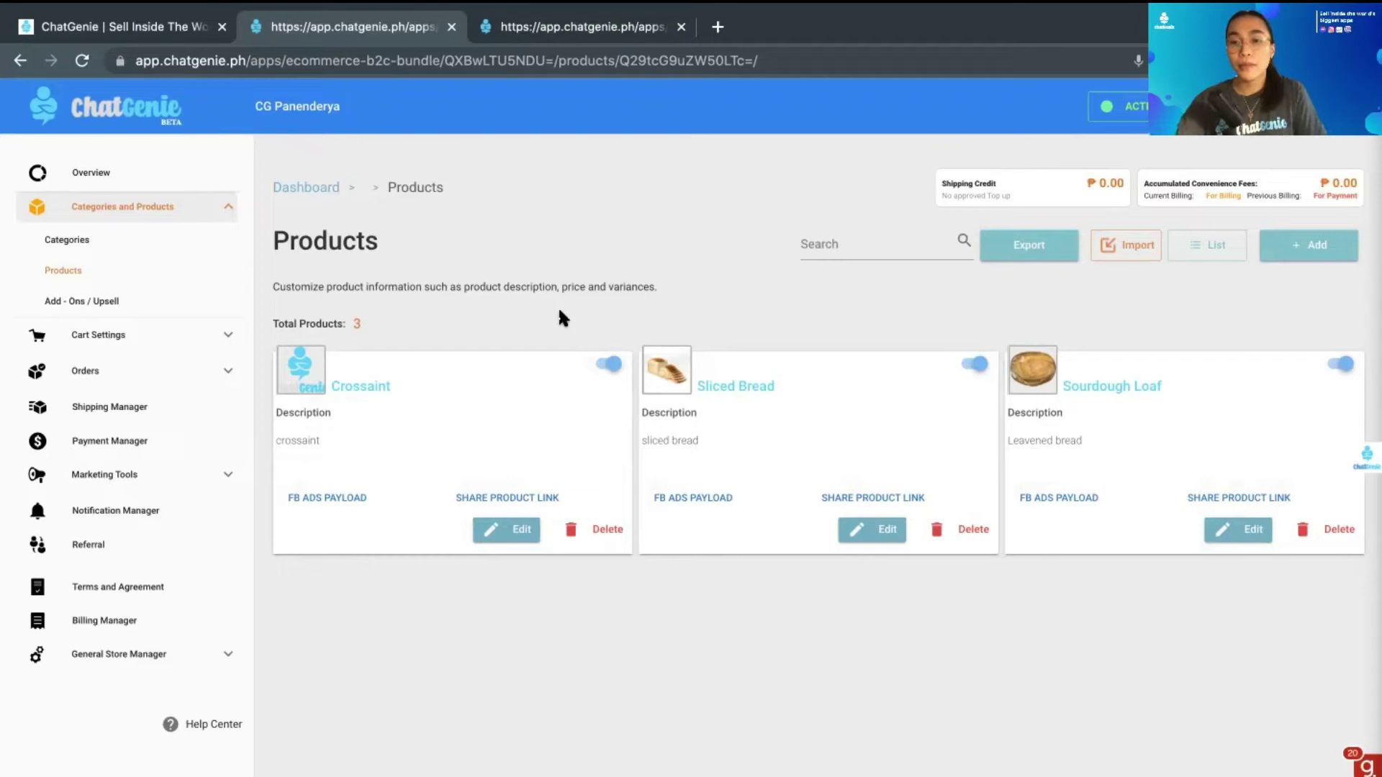
pyautogui.click(1345, 247)
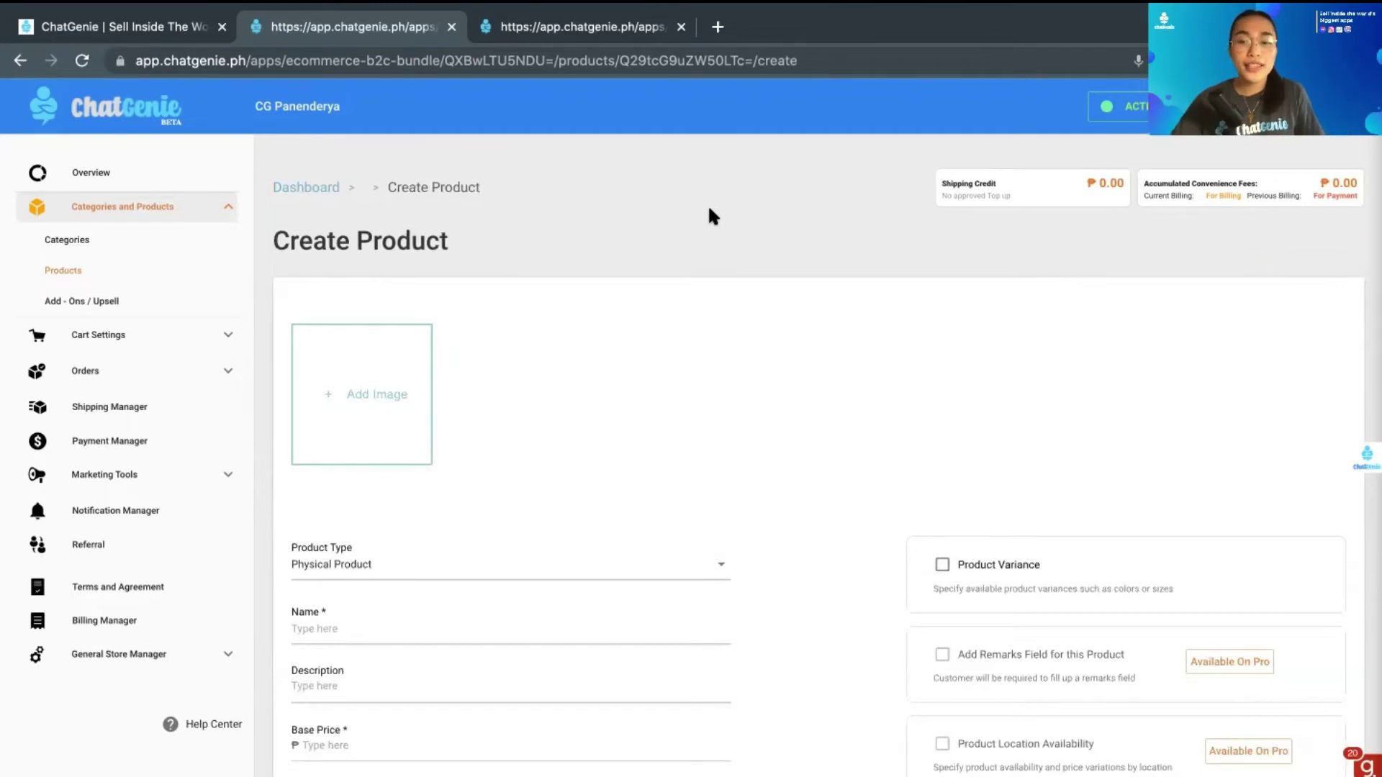
pyautogui.scroll(-1, 558, 417)
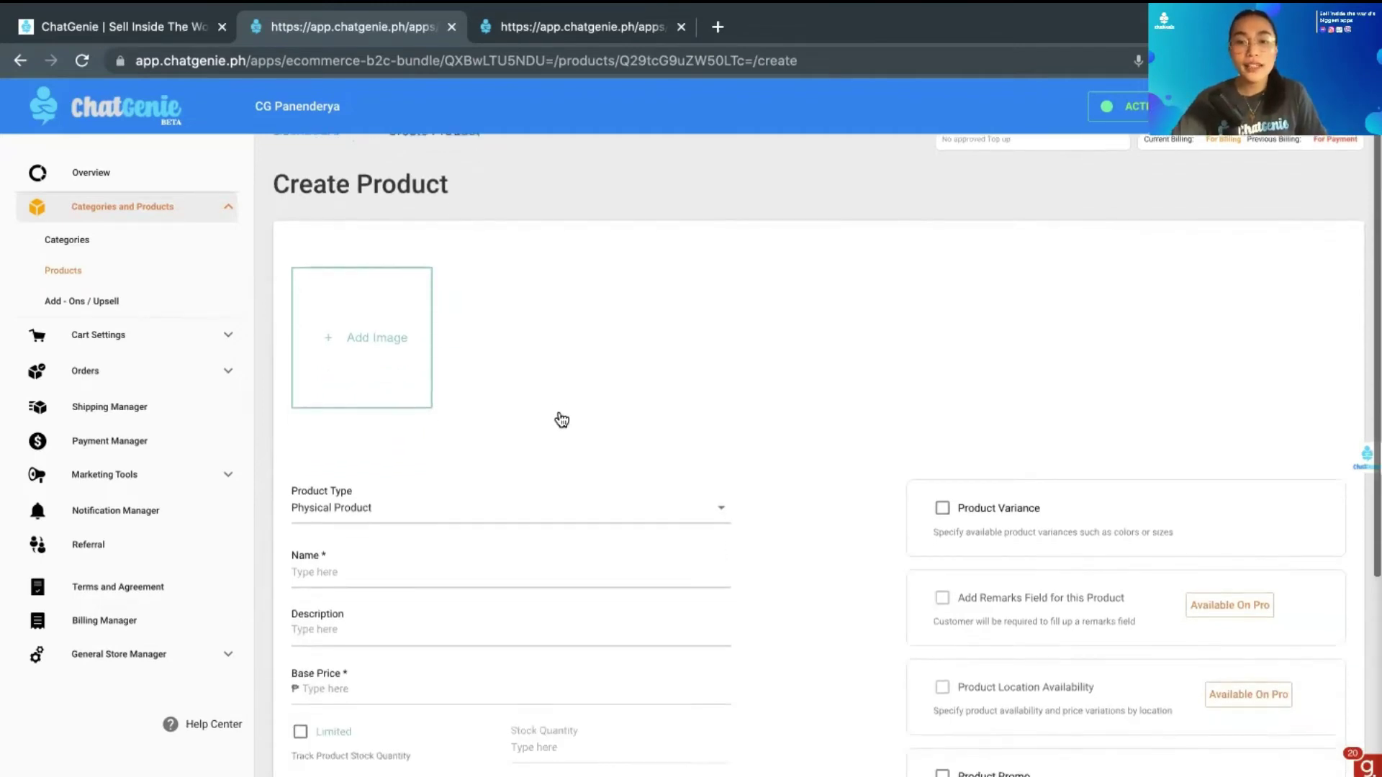
pyautogui.scroll(-2, 558, 417)
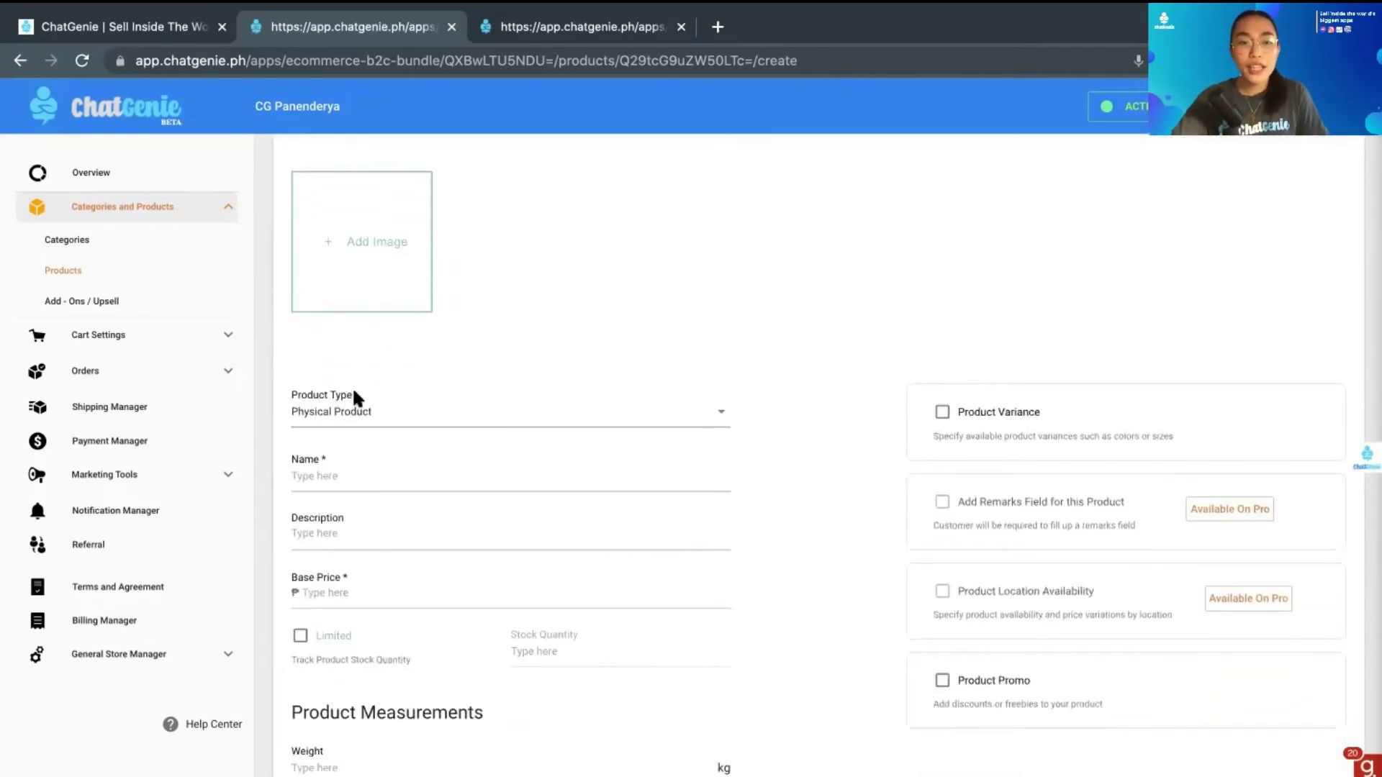
pyautogui.click(372, 421)
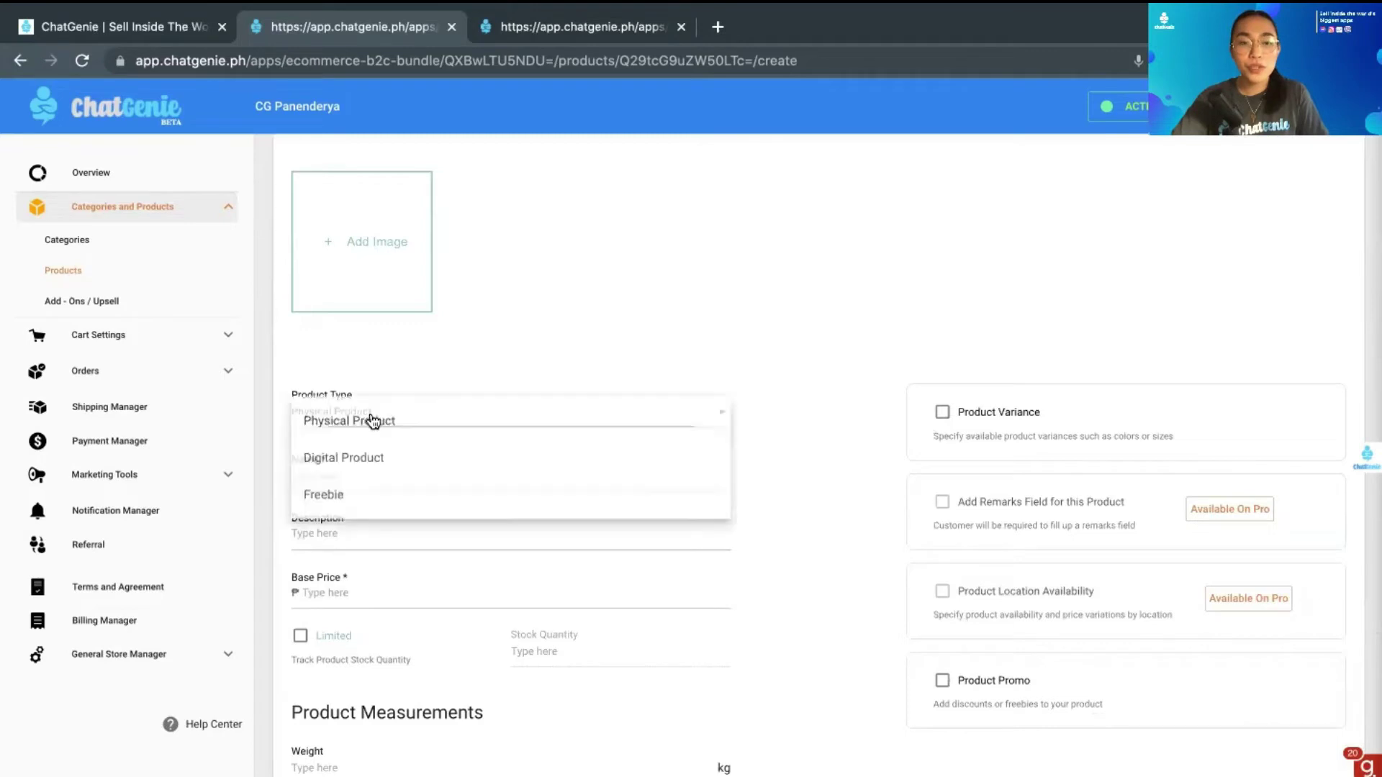
pyautogui.click(359, 495)
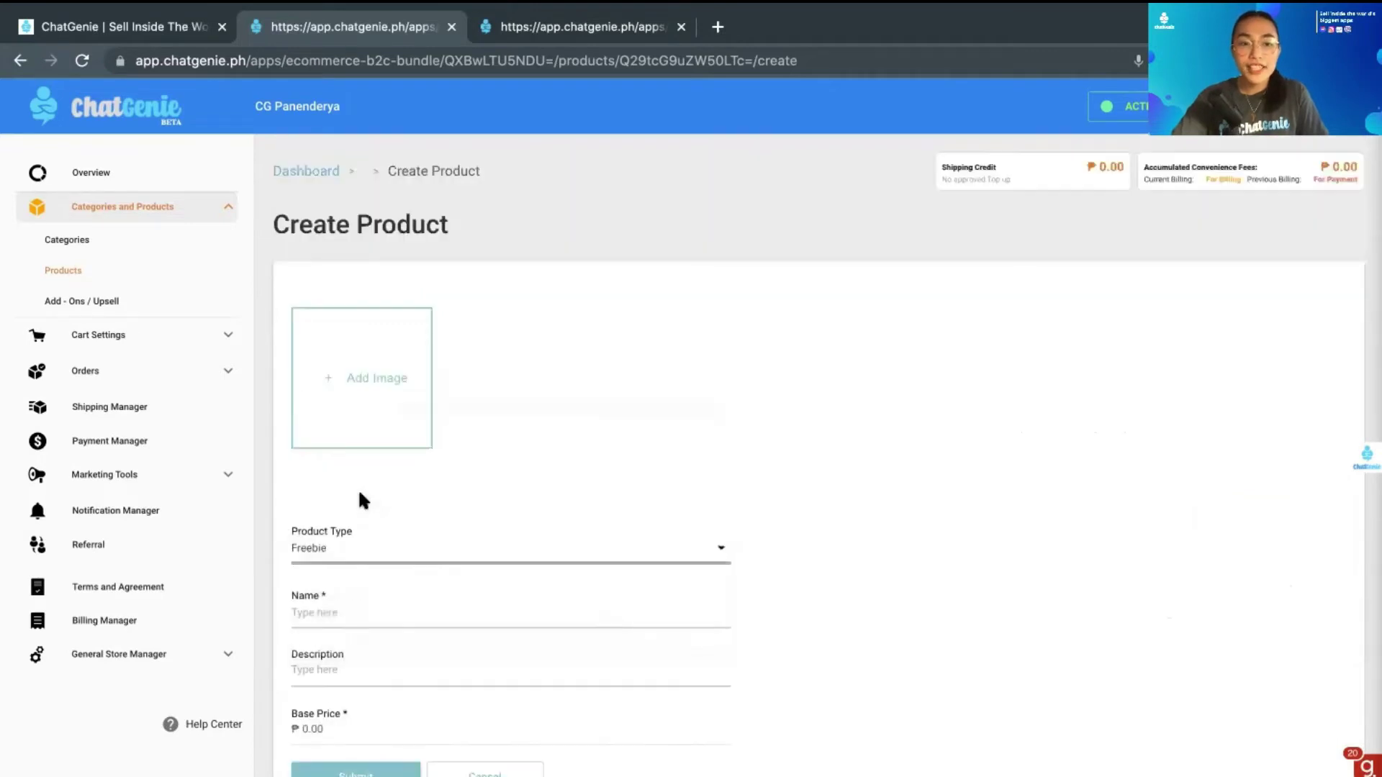
# Name it Crinkles and describe it as free Crinkles for a minimum spend of 500php
pyautogui.click(314, 609)
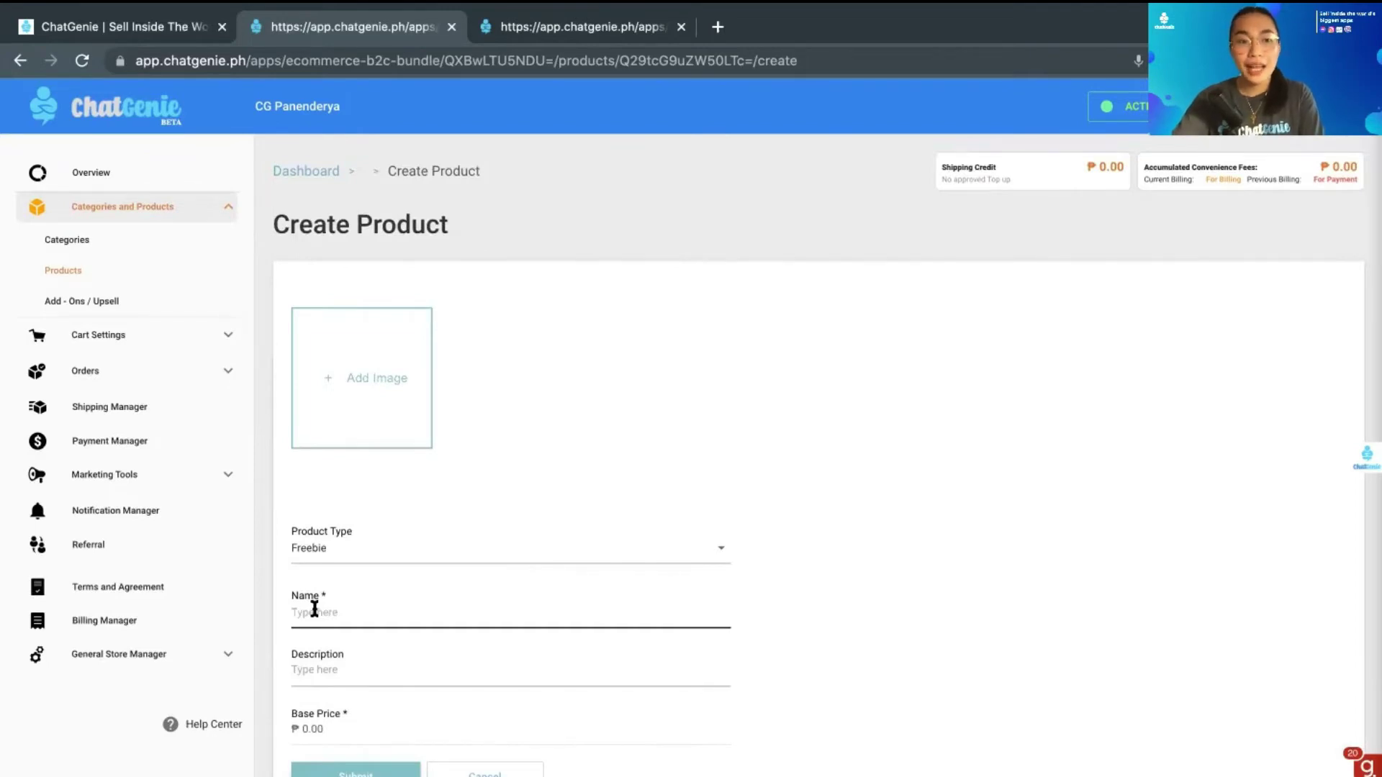
pyautogui.write('C')
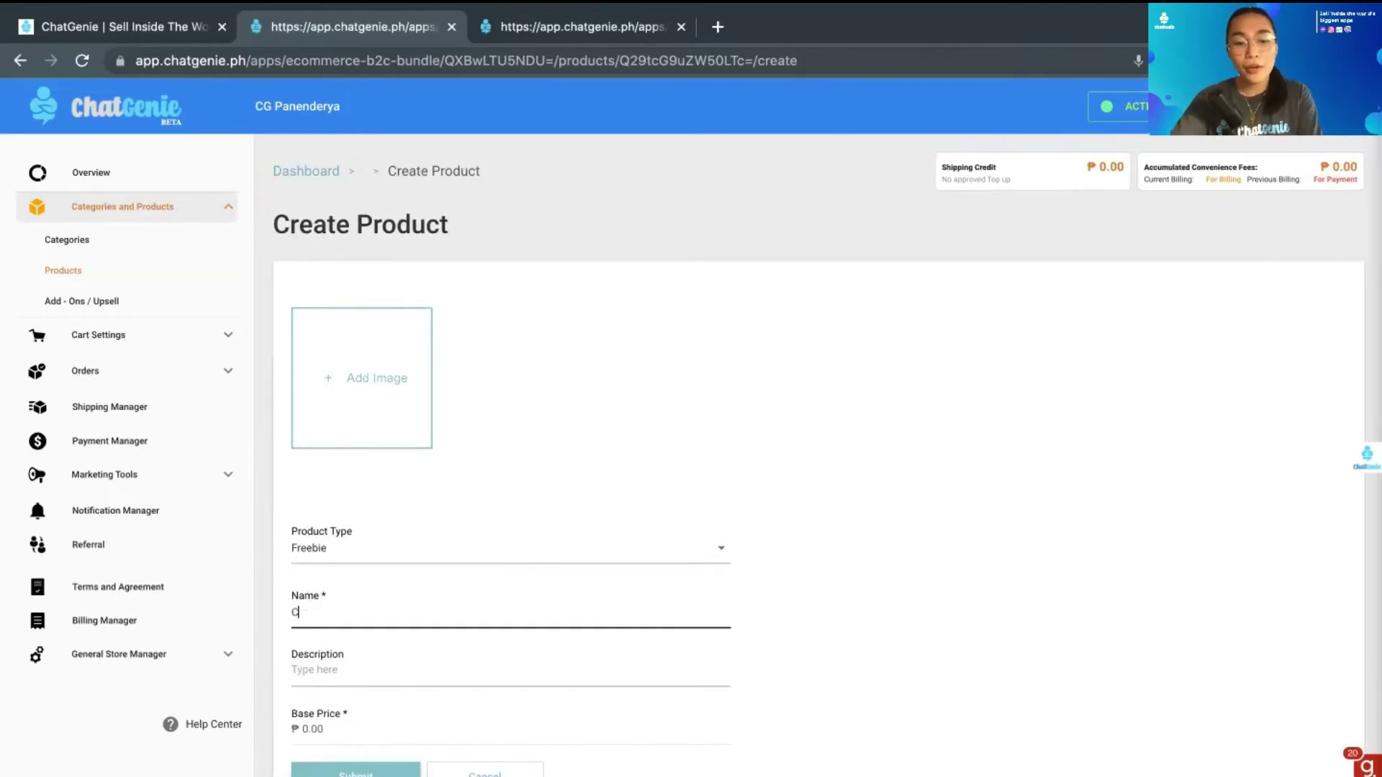
pyautogui.write('rin')
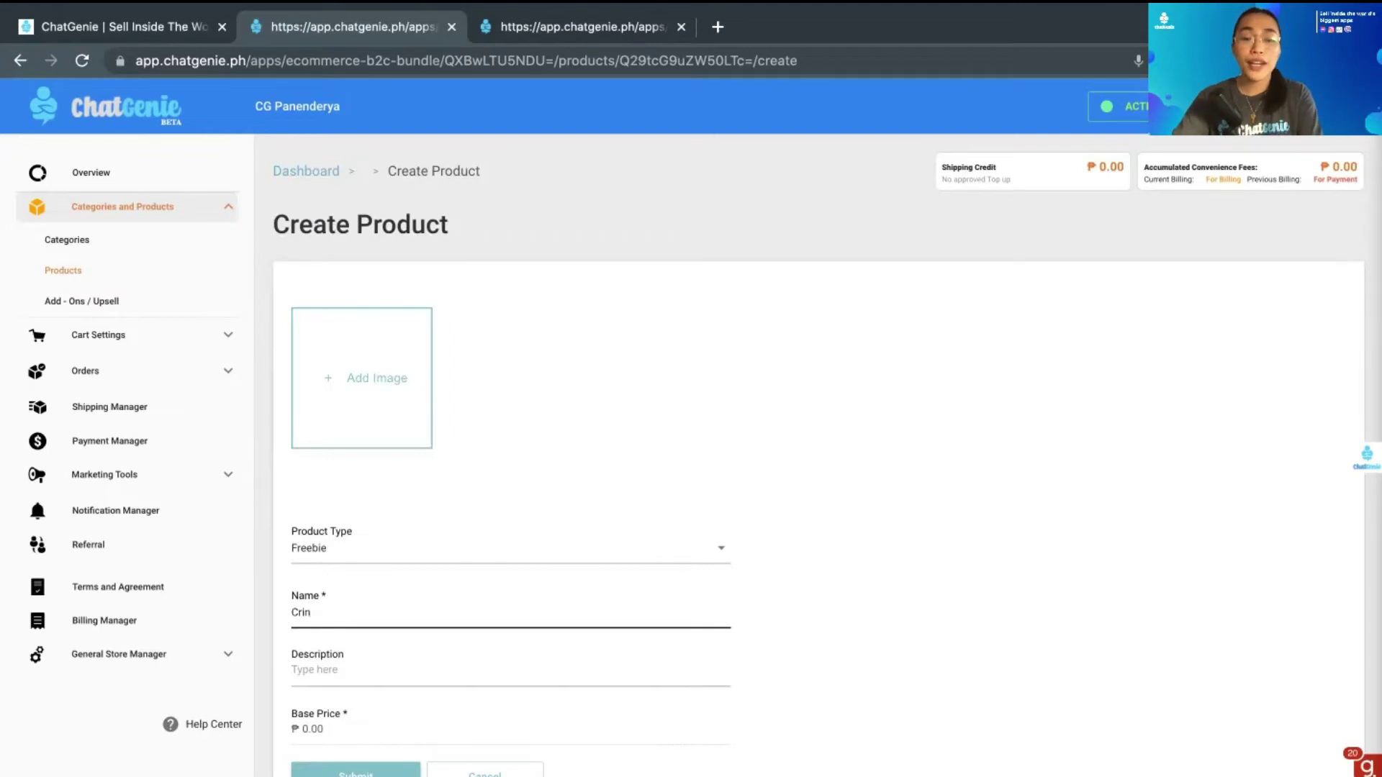
pyautogui.write('kles')
pyautogui.click(320, 673)
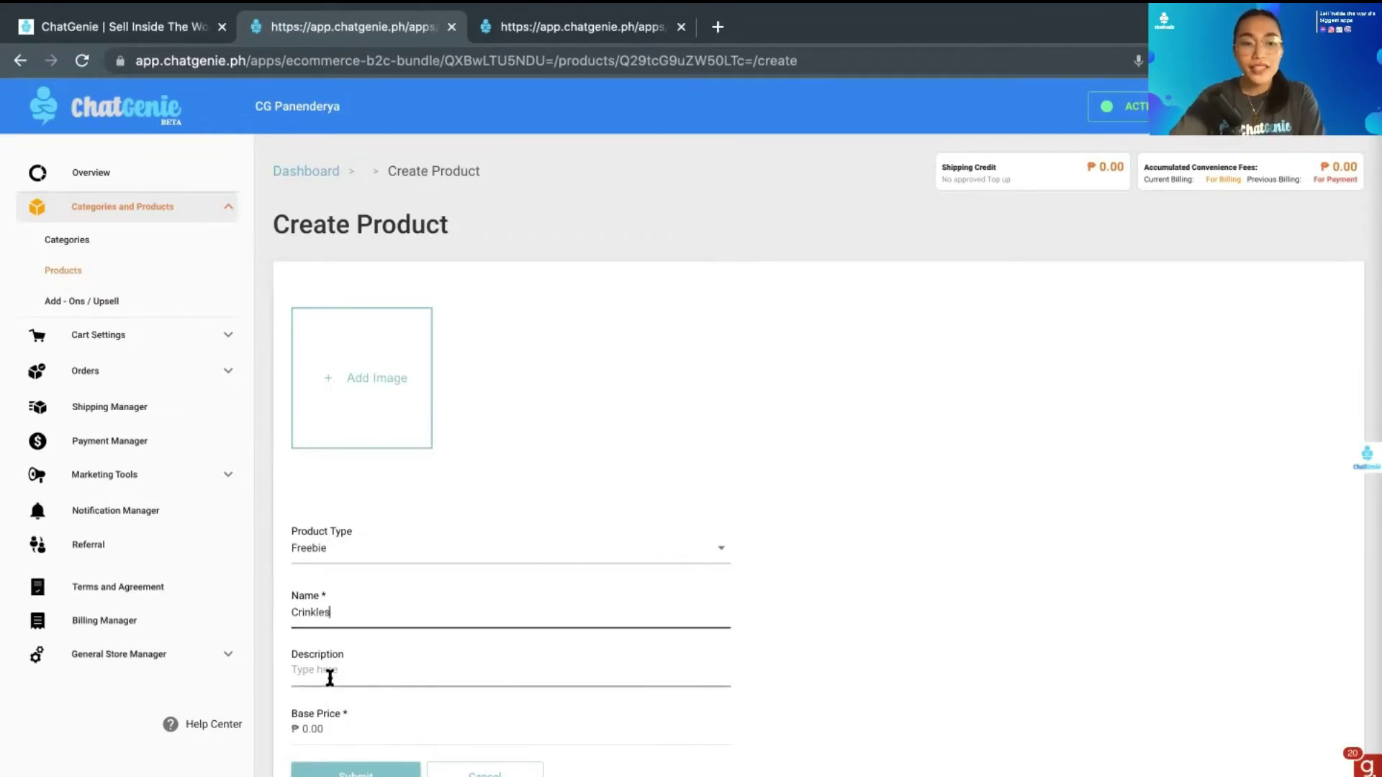
pyautogui.click(313, 623)
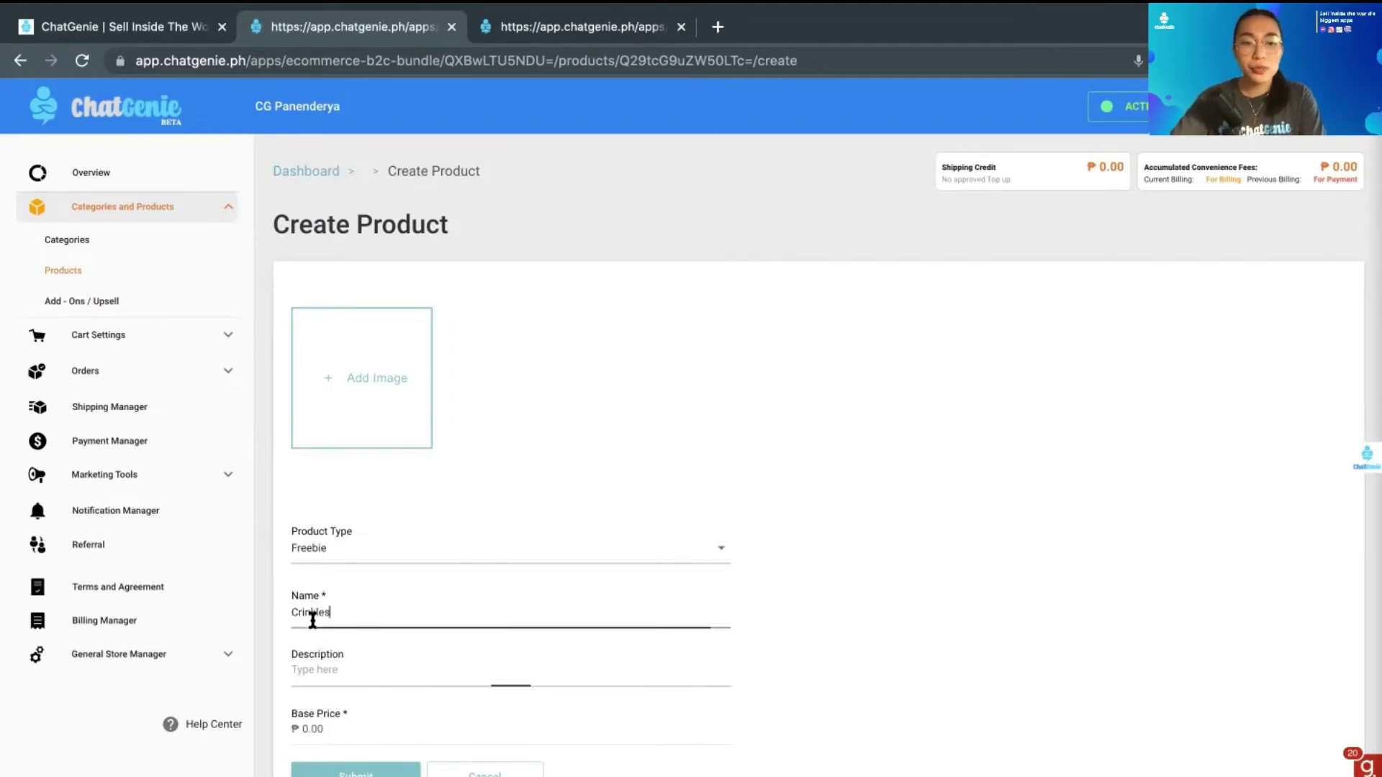
pyautogui.click(315, 671)
pyautogui.write('3')
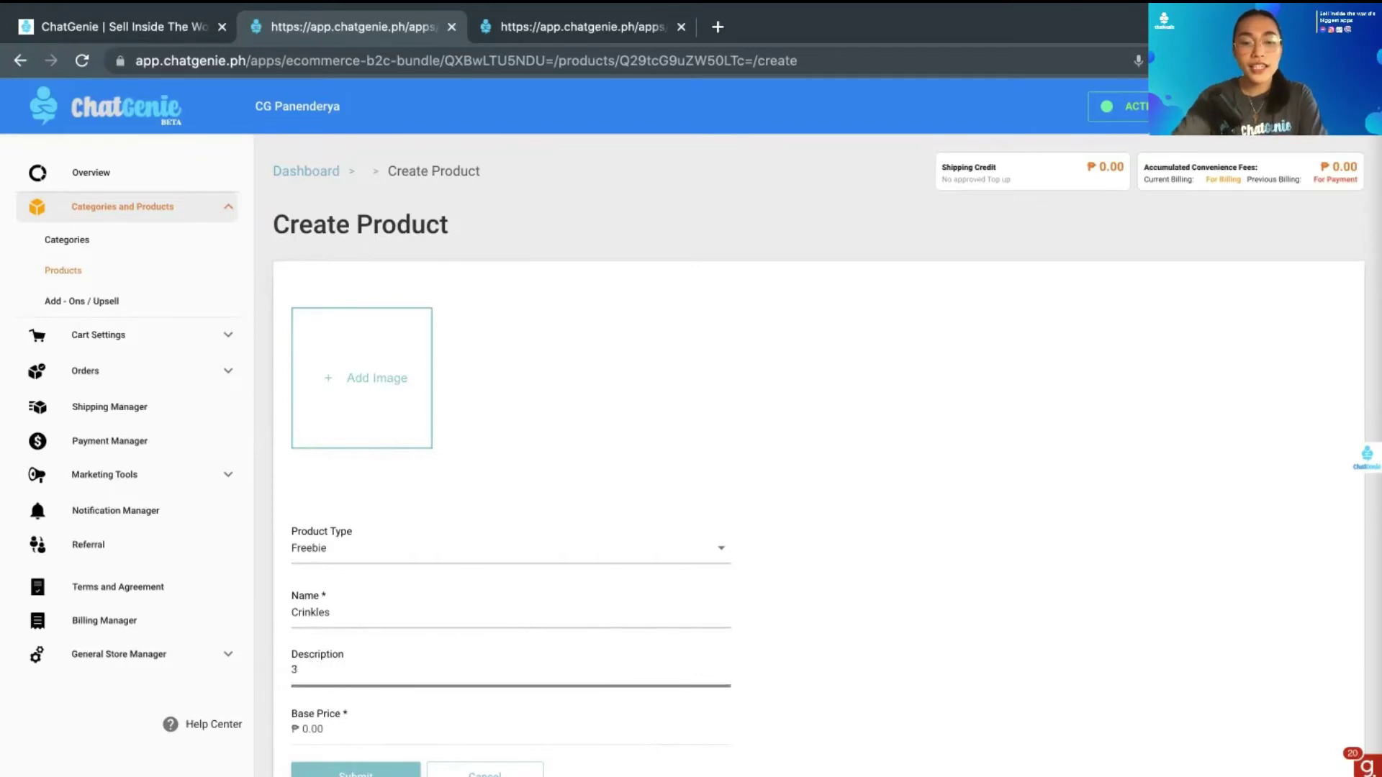
pyautogui.press('BackSpace')
pyautogui.write('FREE')
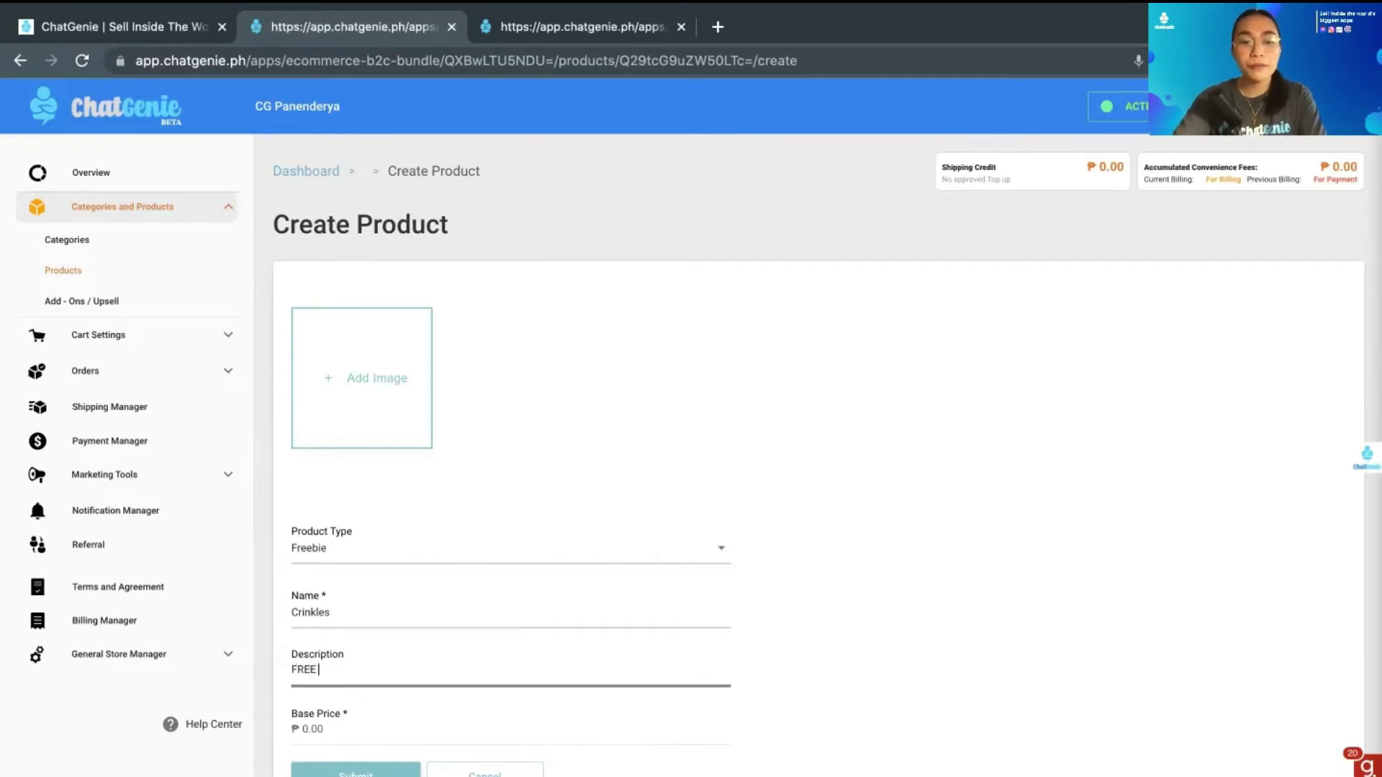
pyautogui.write(' 3pcs of ')
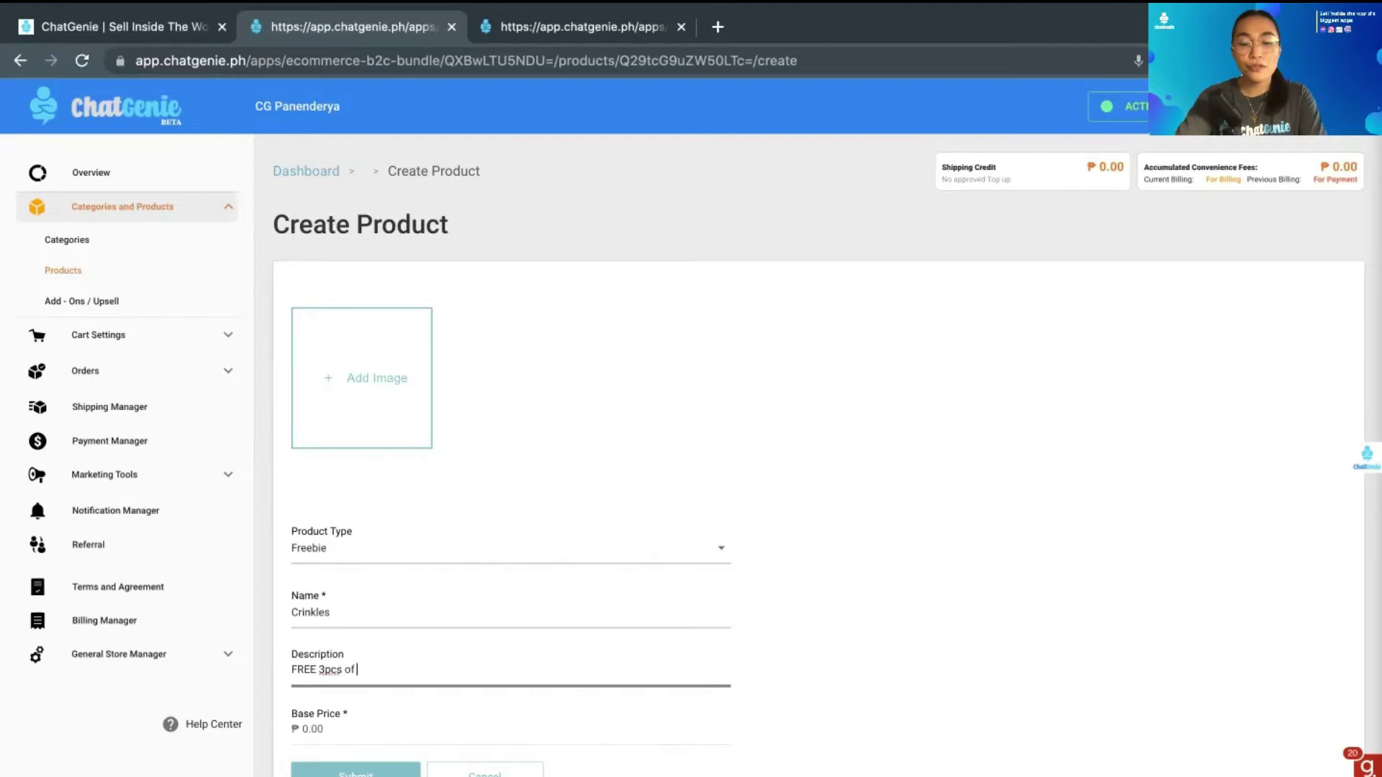
pyautogui.write('Crinkles for a')
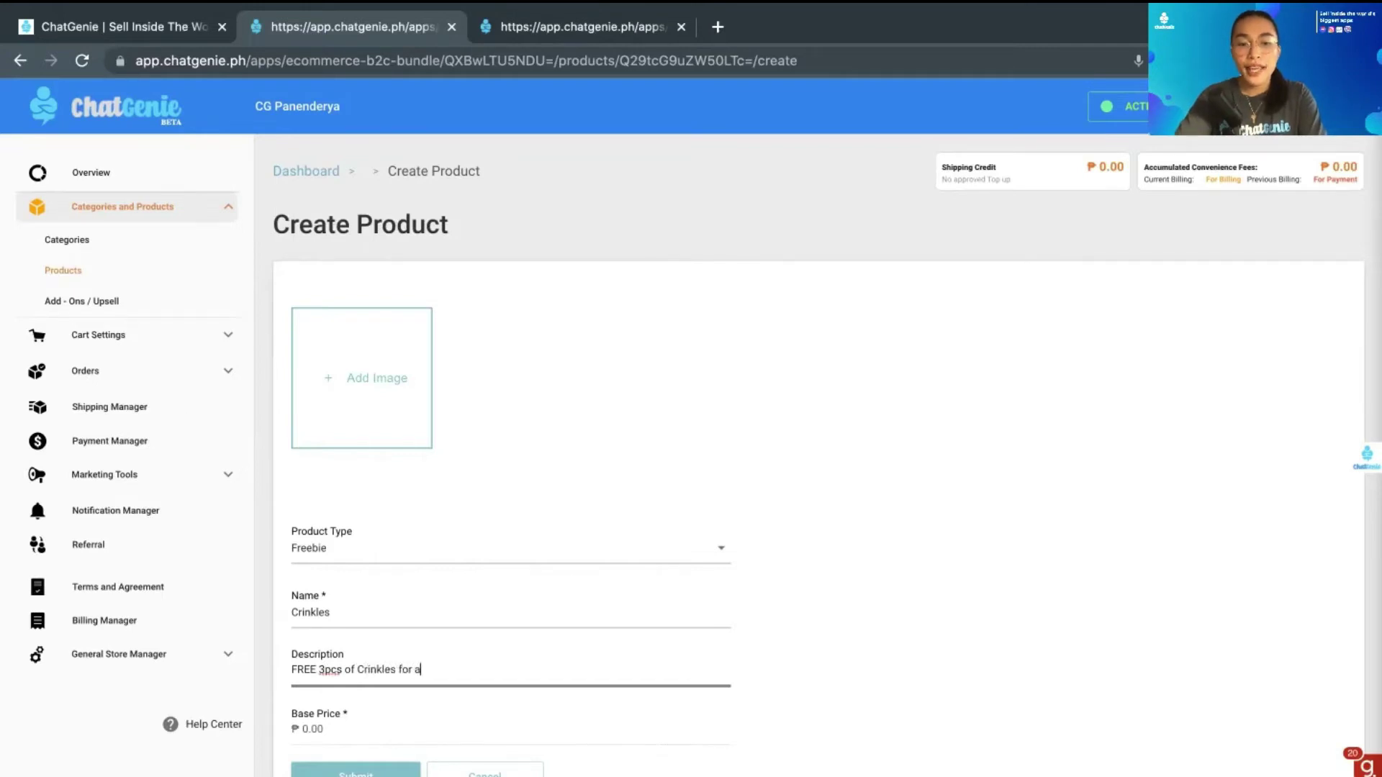
pyautogui.write(' minimum')
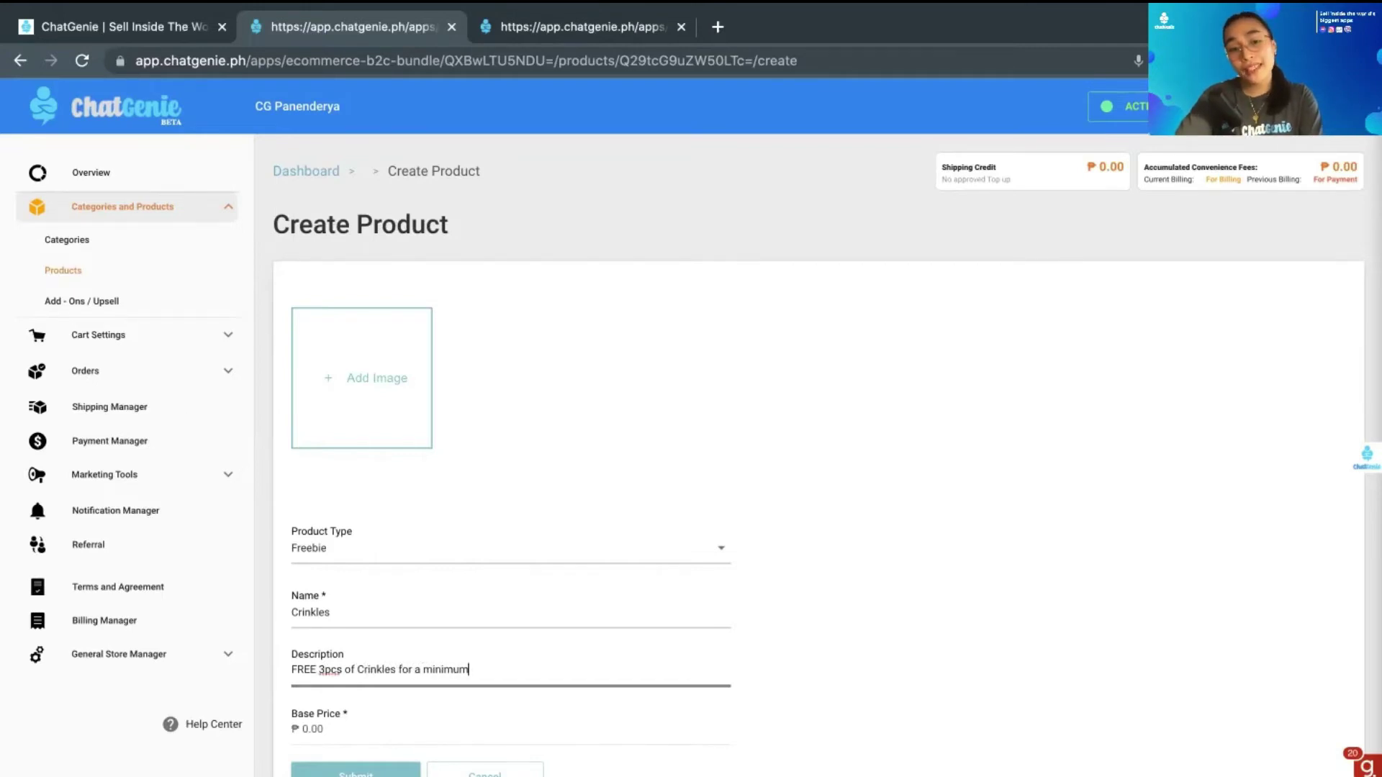
pyautogui.write(' spendspe')
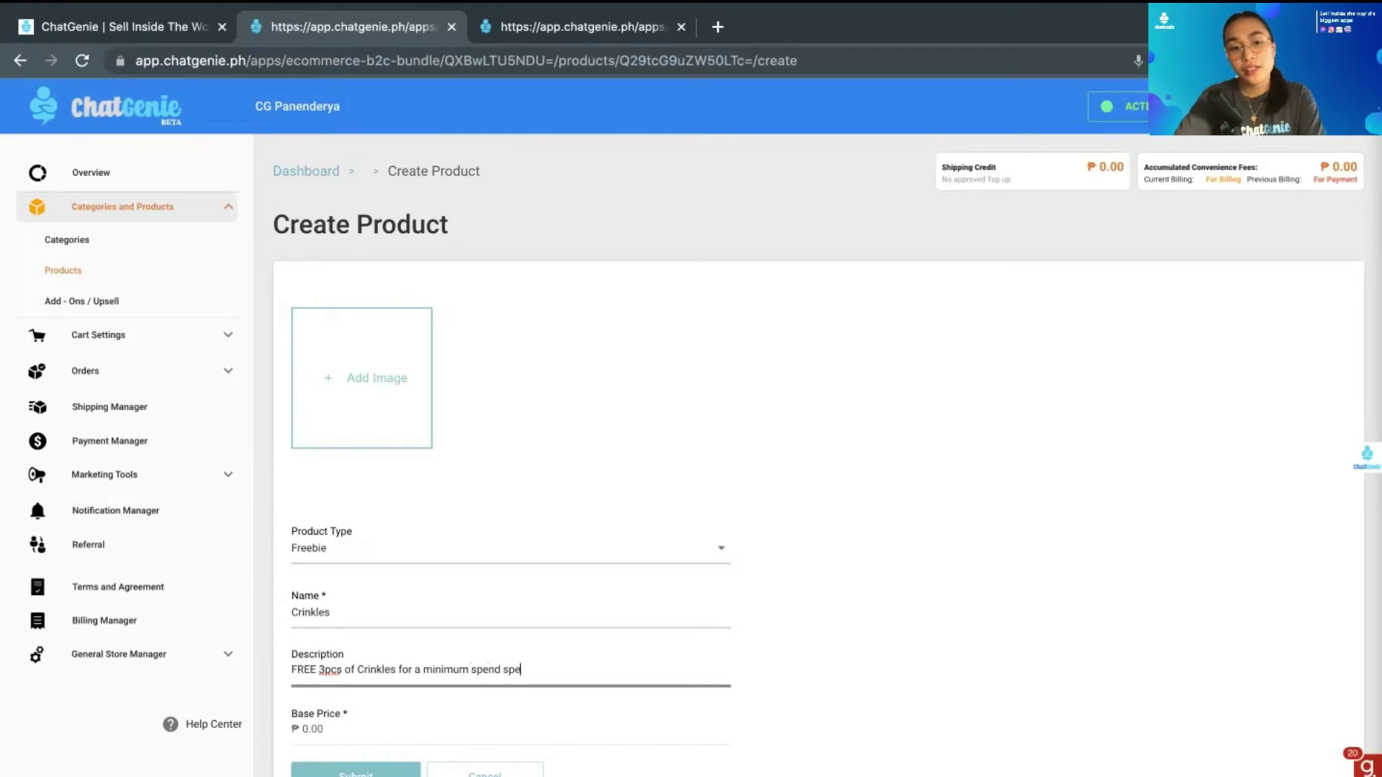
pyautogui.press('BackSpace')
pyautogui.press('BackSpace')
pyautogui.press('BackSpace')
pyautogui.write('of 500ph')
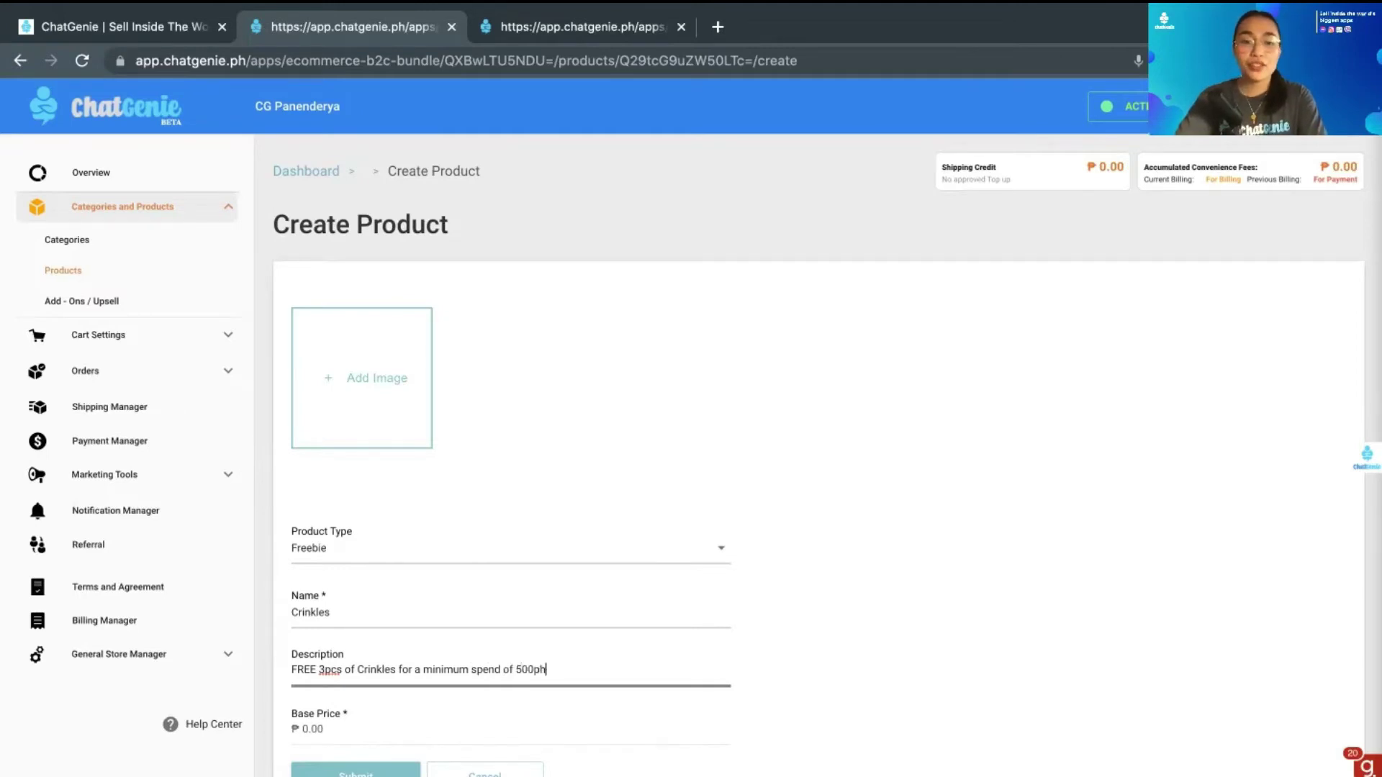
pyautogui.write('p')
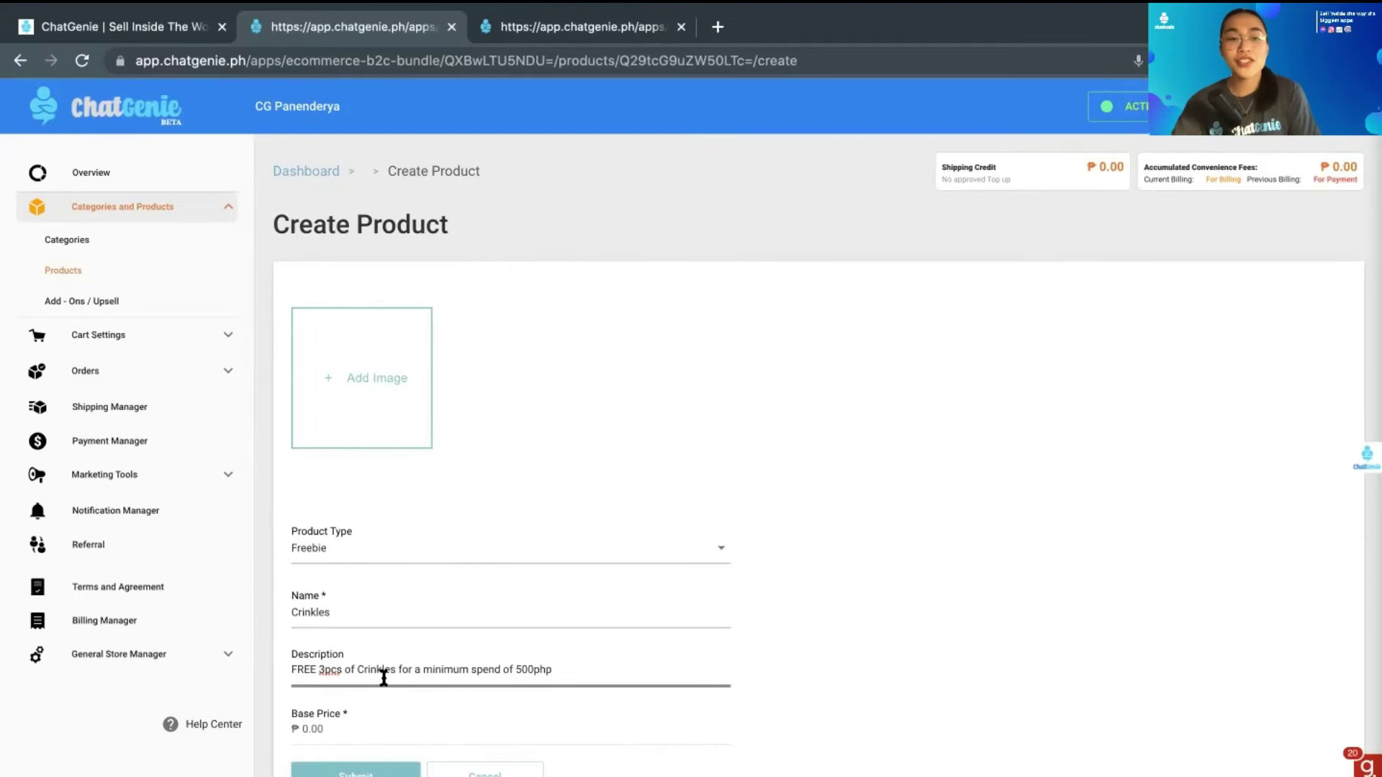
# Save the Crinkles freebie product and start a new cart promo
pyautogui.click(371, 774)
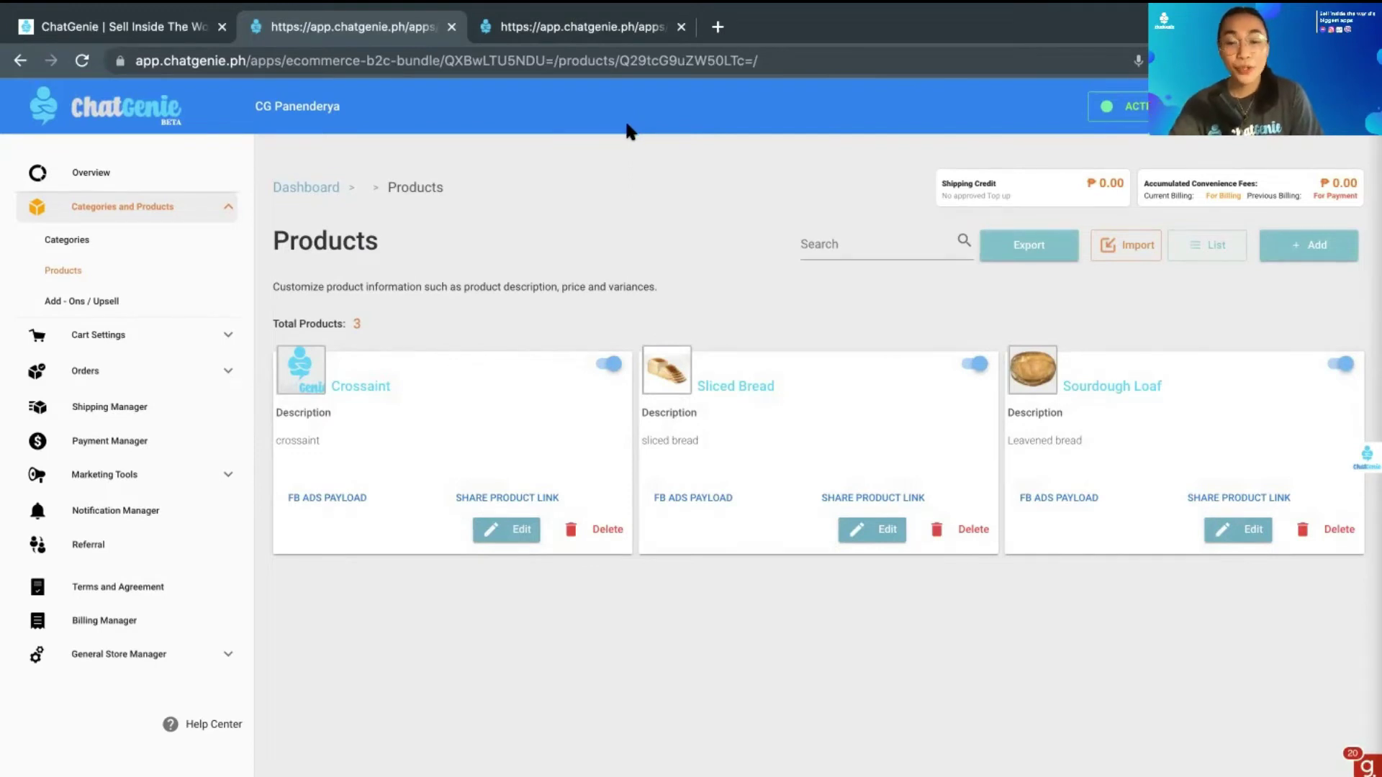
pyautogui.click(187, 336)
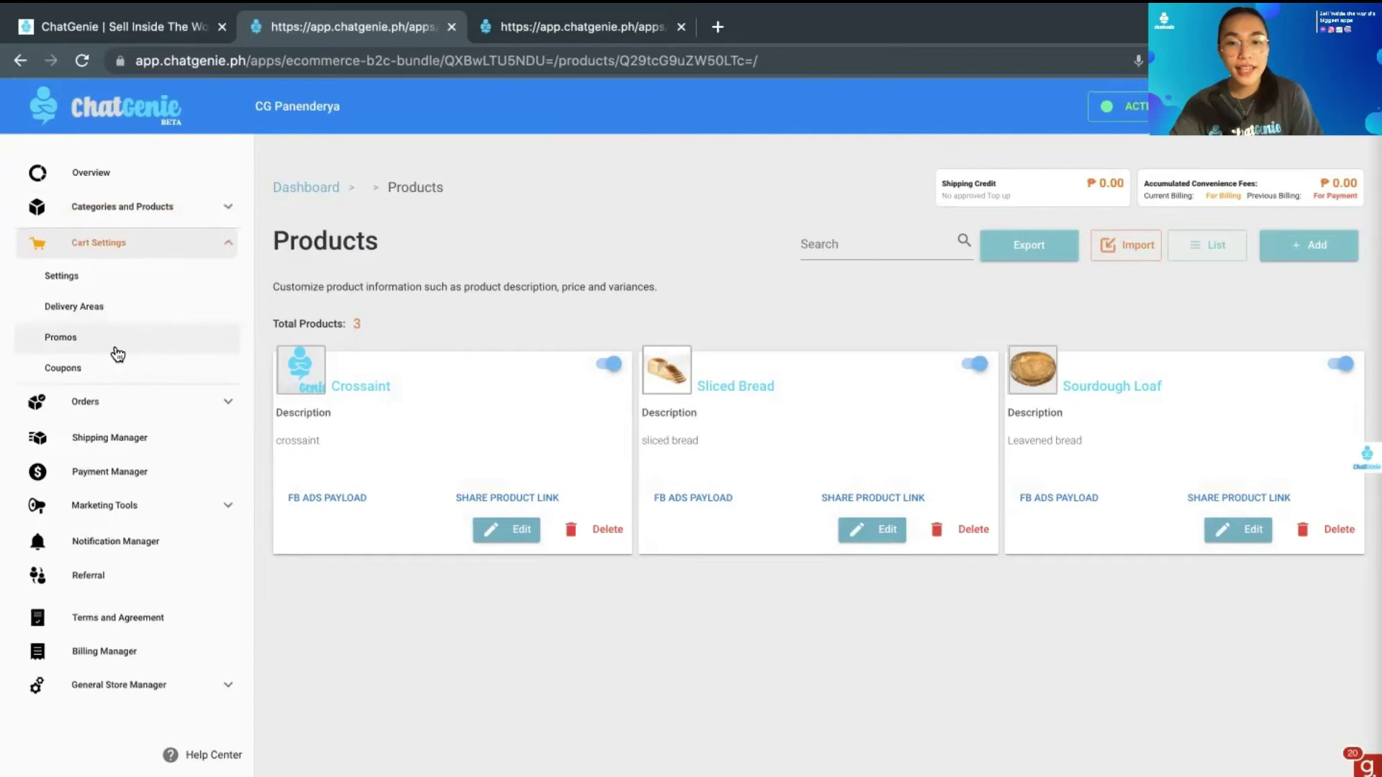
pyautogui.click(117, 352)
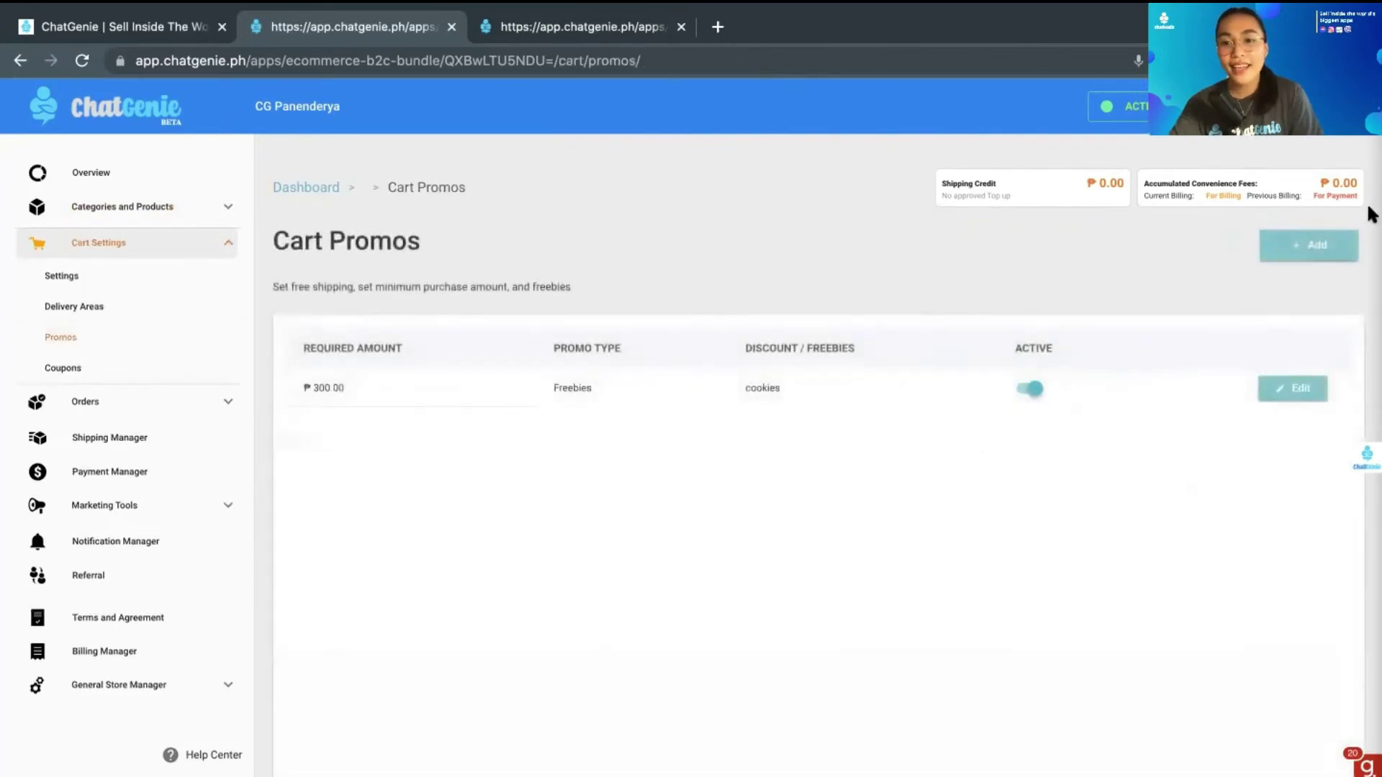
pyautogui.click(1322, 243)
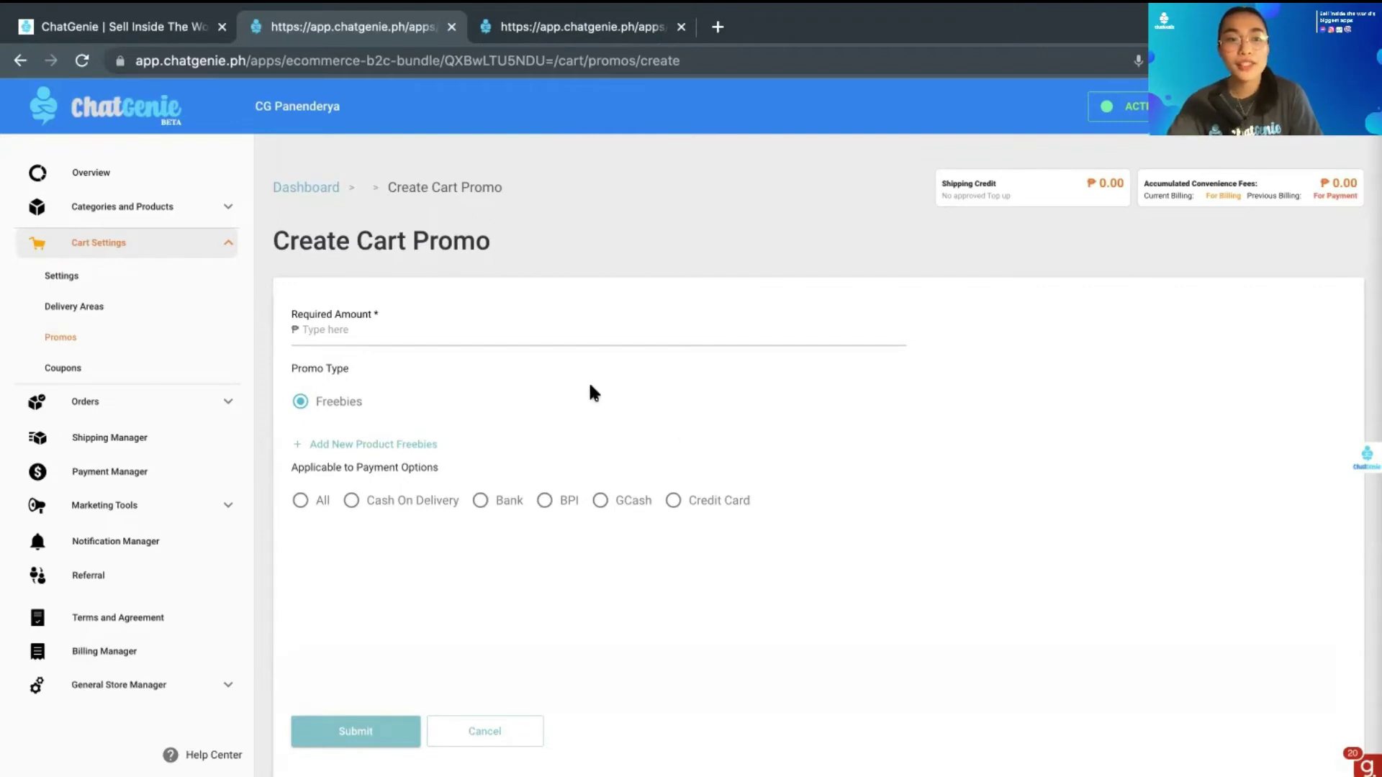
# Submit a Freebies promo: ₱500 required amount, Crinkles free, valid for all payment options
pyautogui.click(314, 330)
pyautogui.write('5')
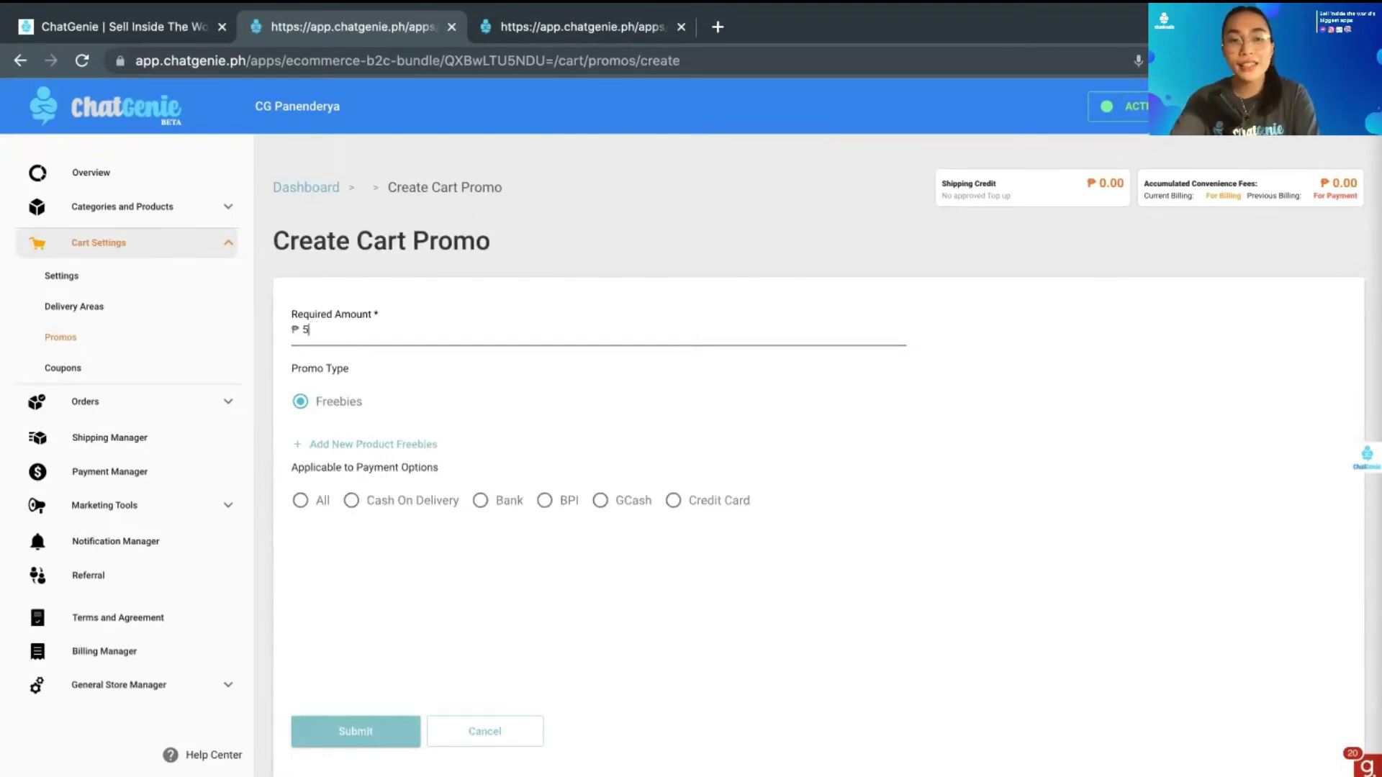
pyautogui.write('00')
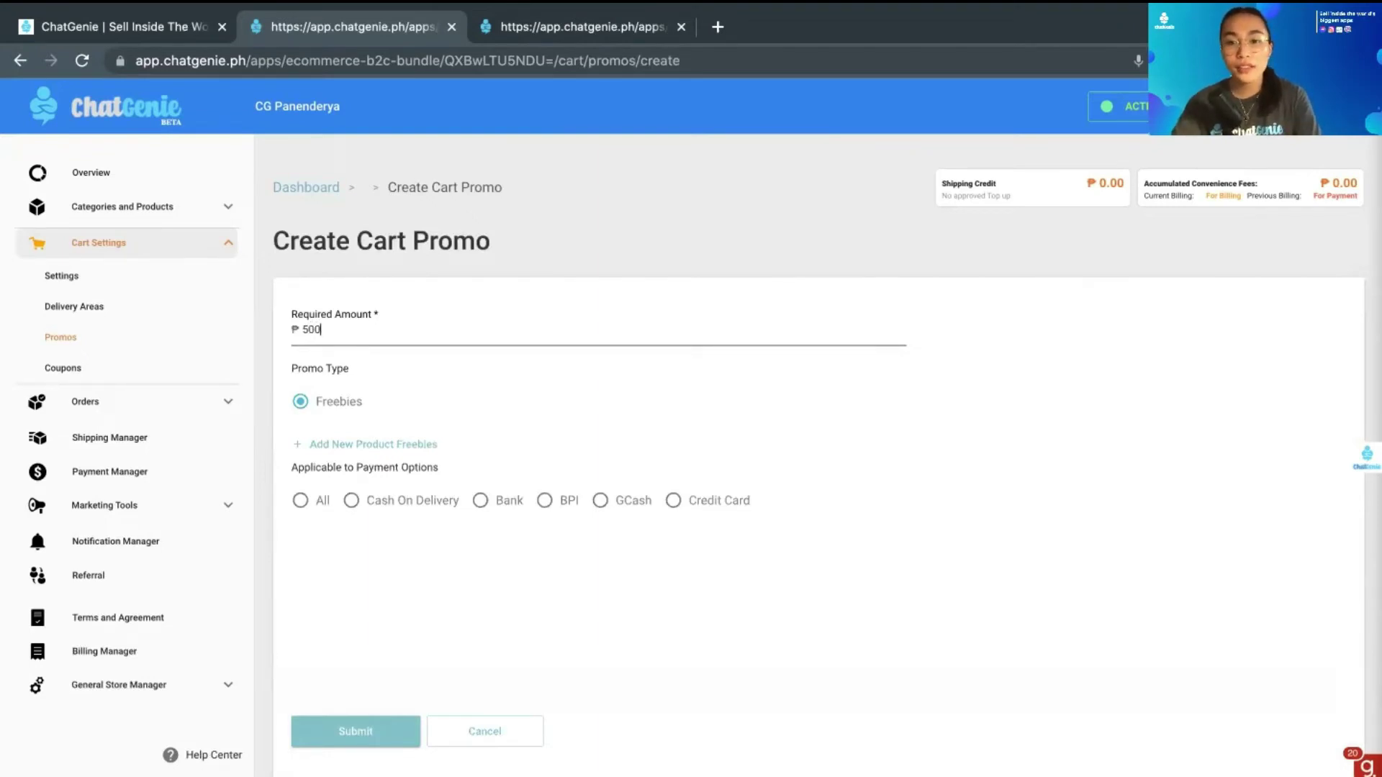
pyautogui.click(301, 408)
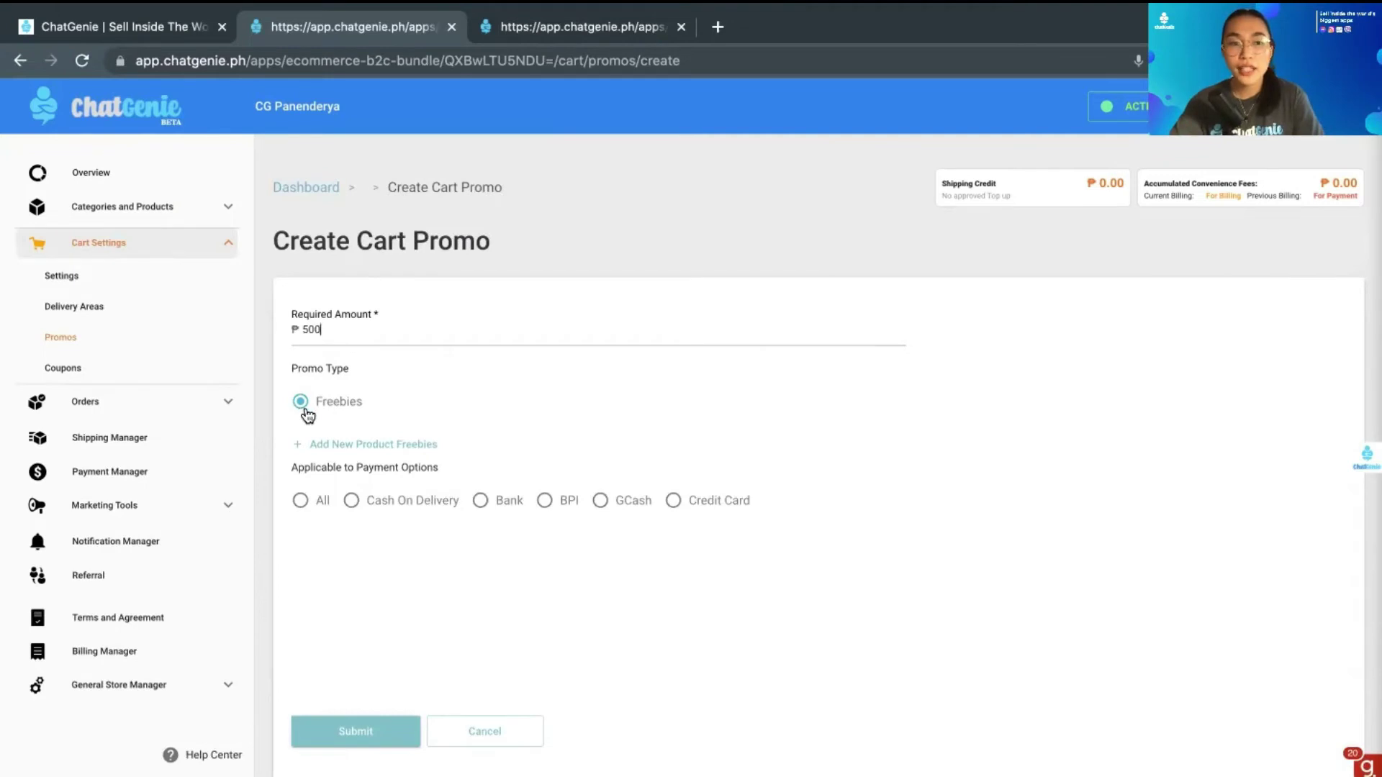
pyautogui.scroll(-1, 438, 411)
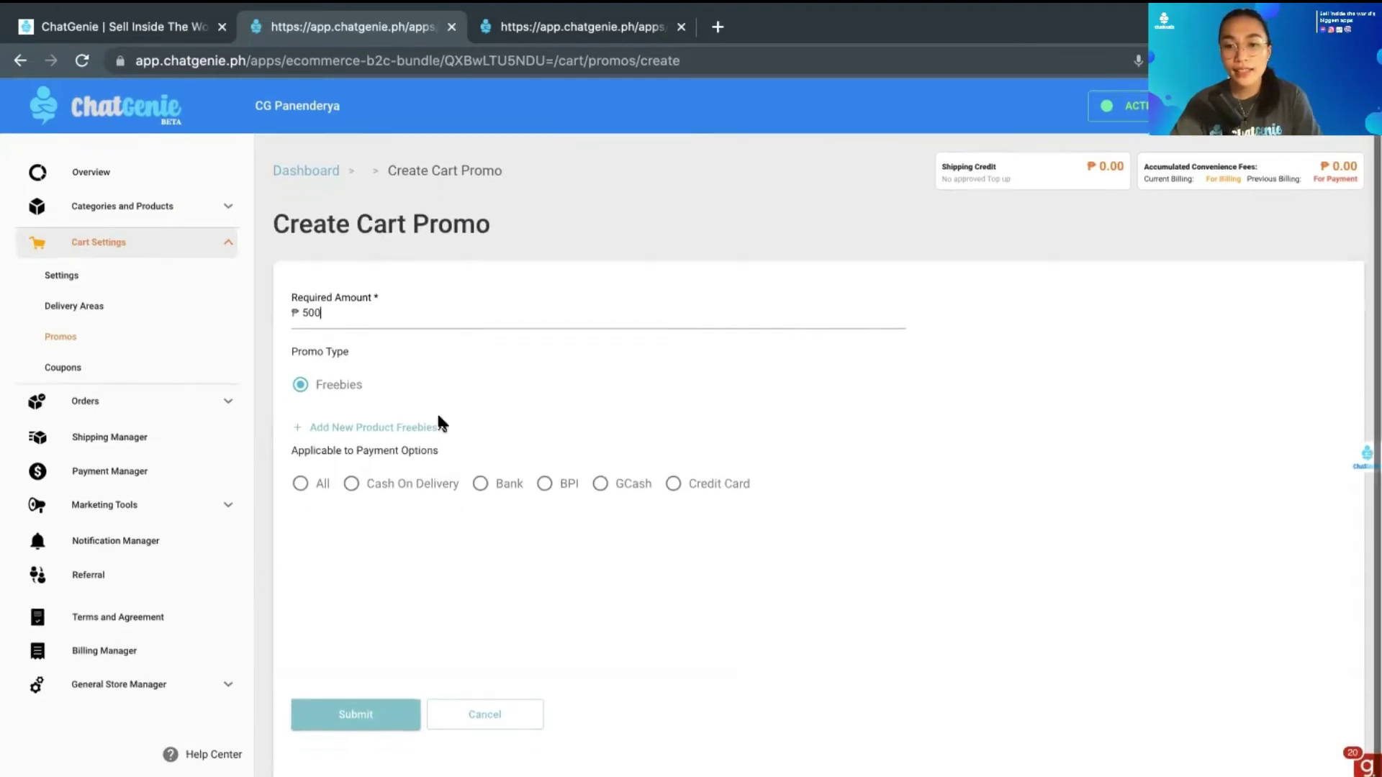
pyautogui.click(336, 432)
pyautogui.click(458, 448)
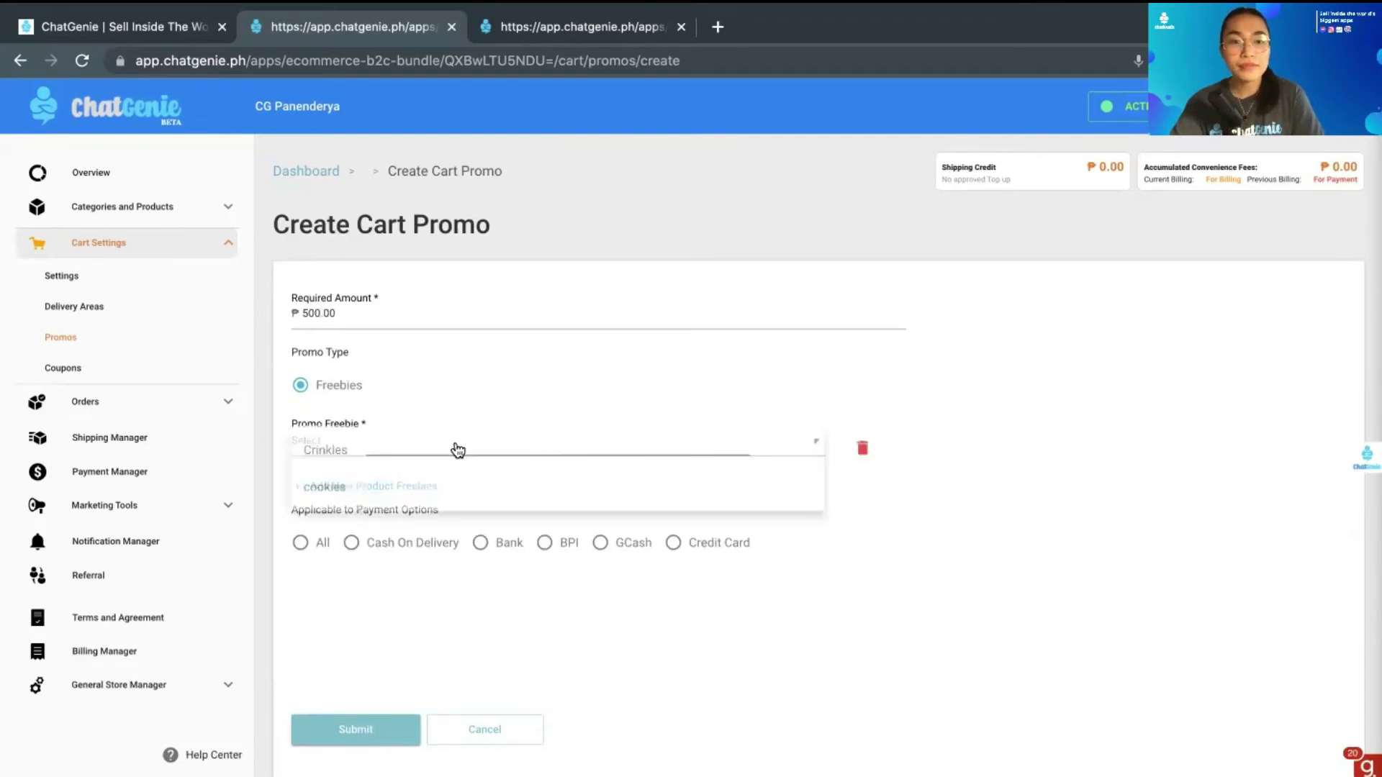
pyautogui.click(458, 449)
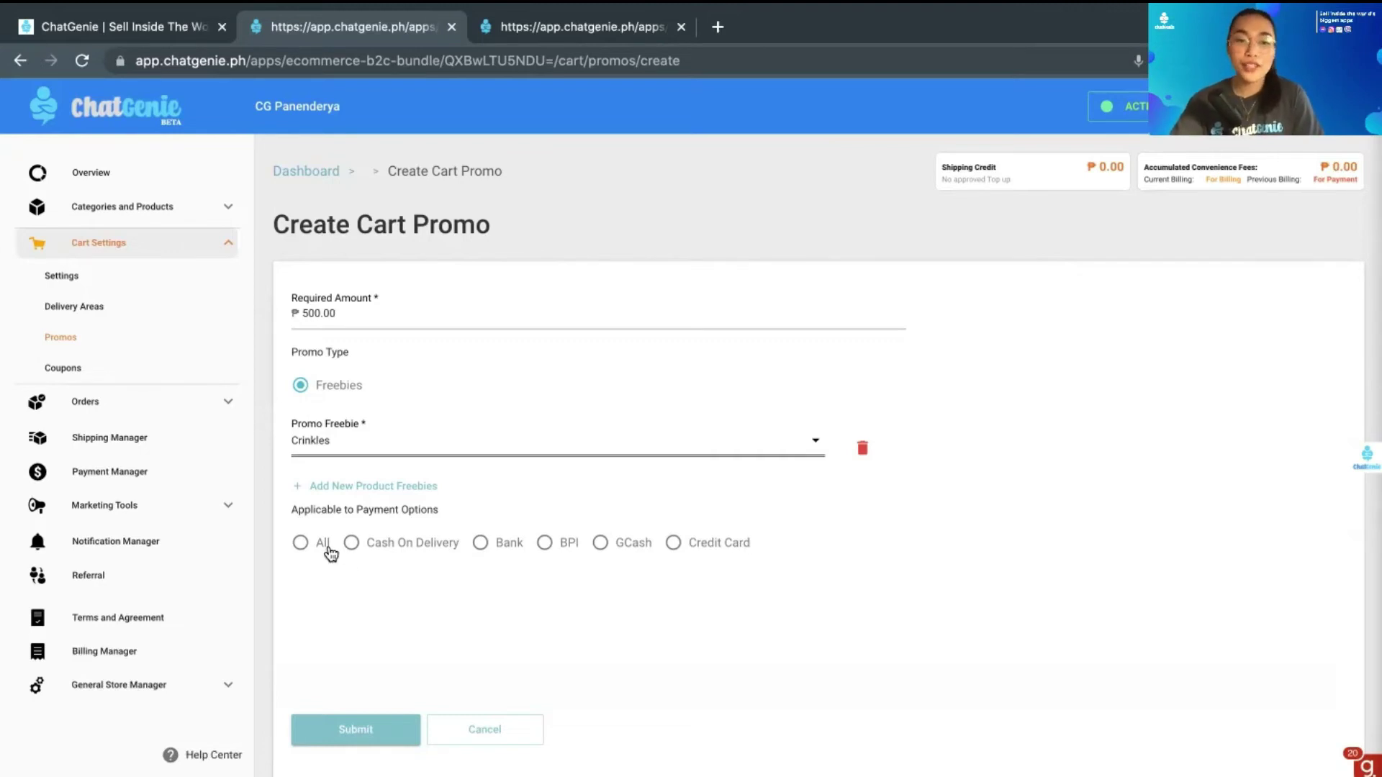
pyautogui.click(310, 547)
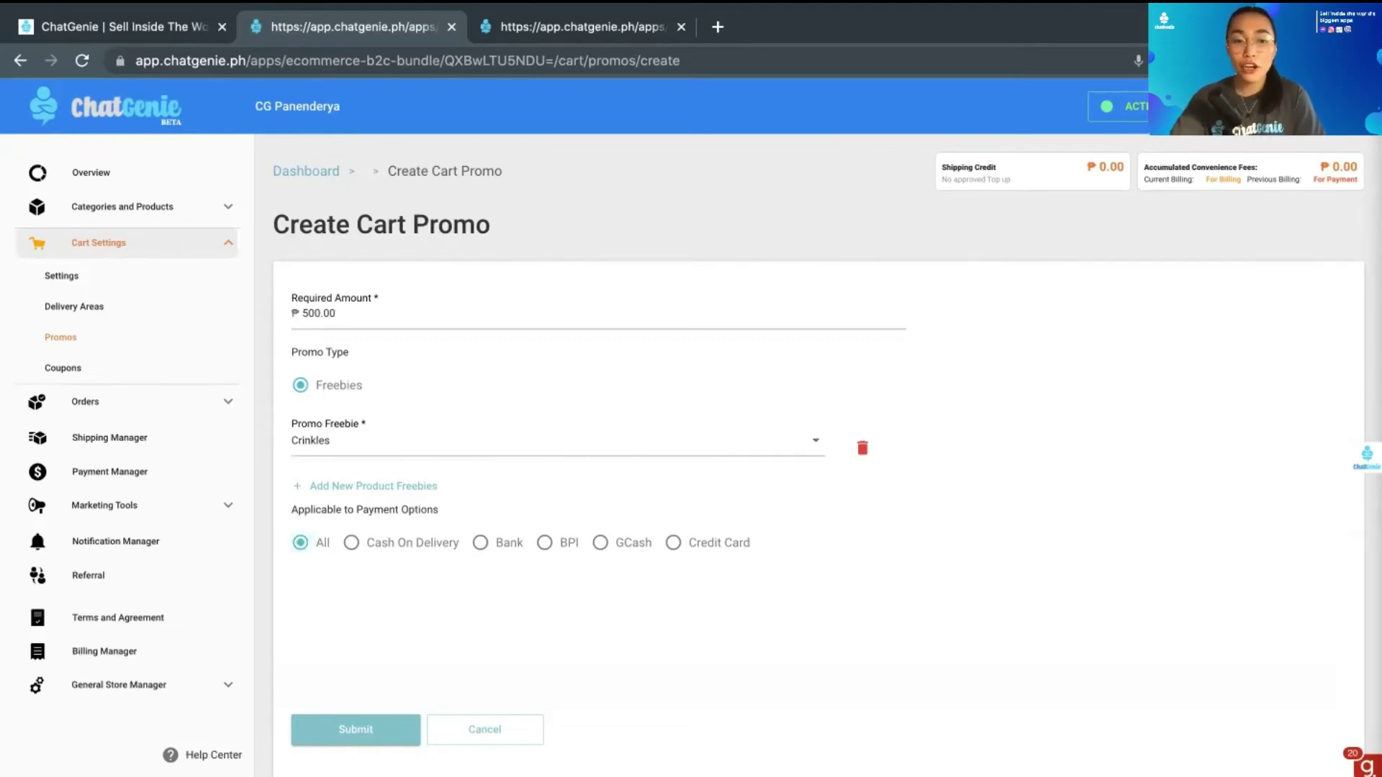
pyautogui.click(349, 744)
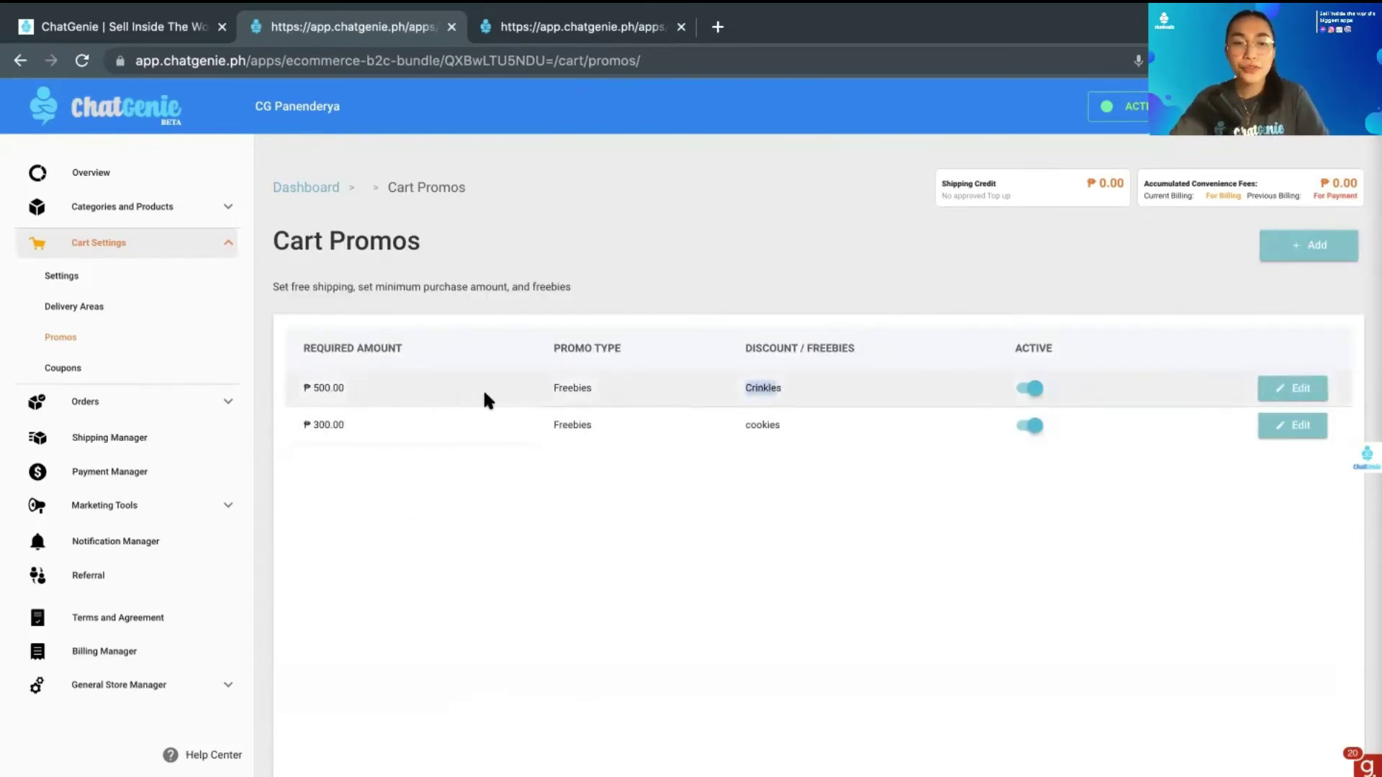
# Review the Cart Promos table and open Categories and Products in the sidebar
pyautogui.moveTo(296, 389); pyautogui.dragTo(231, 395)
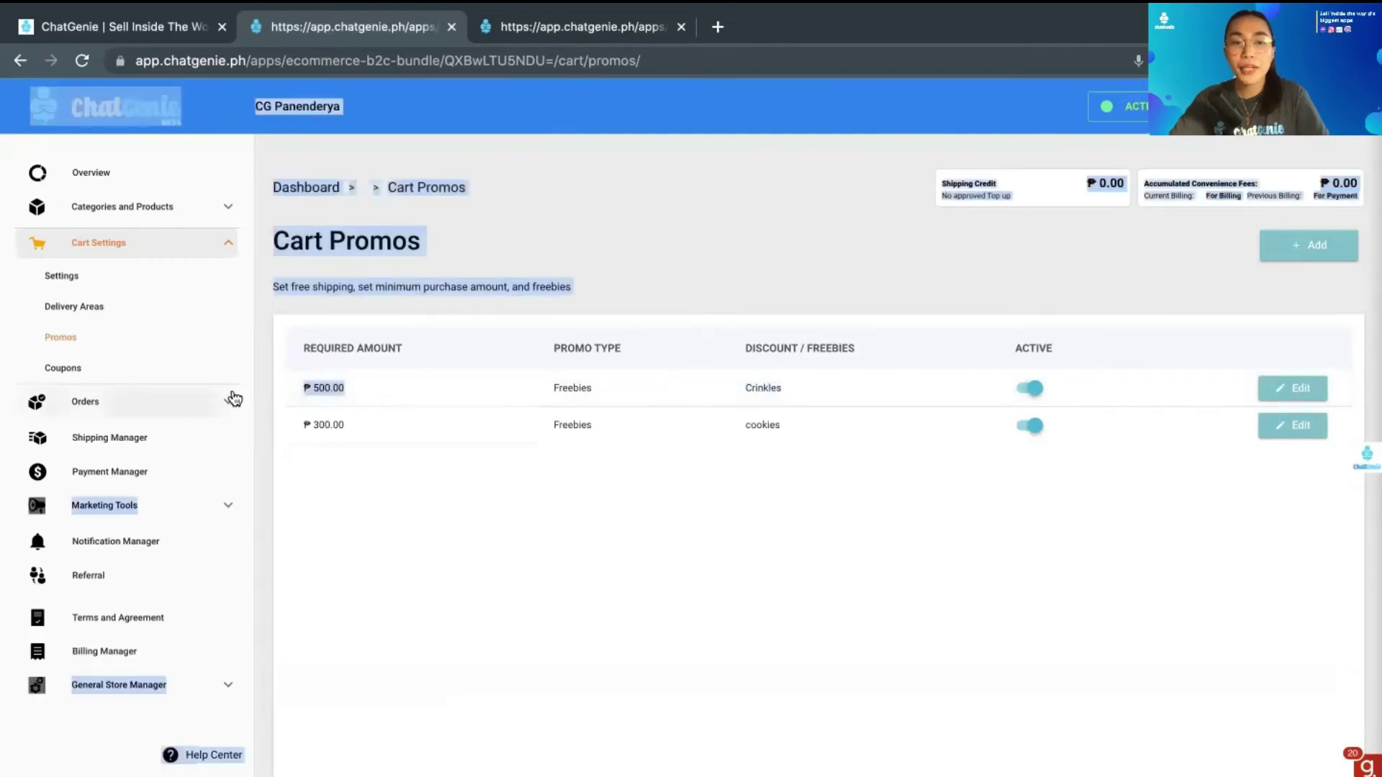
pyautogui.click(369, 526)
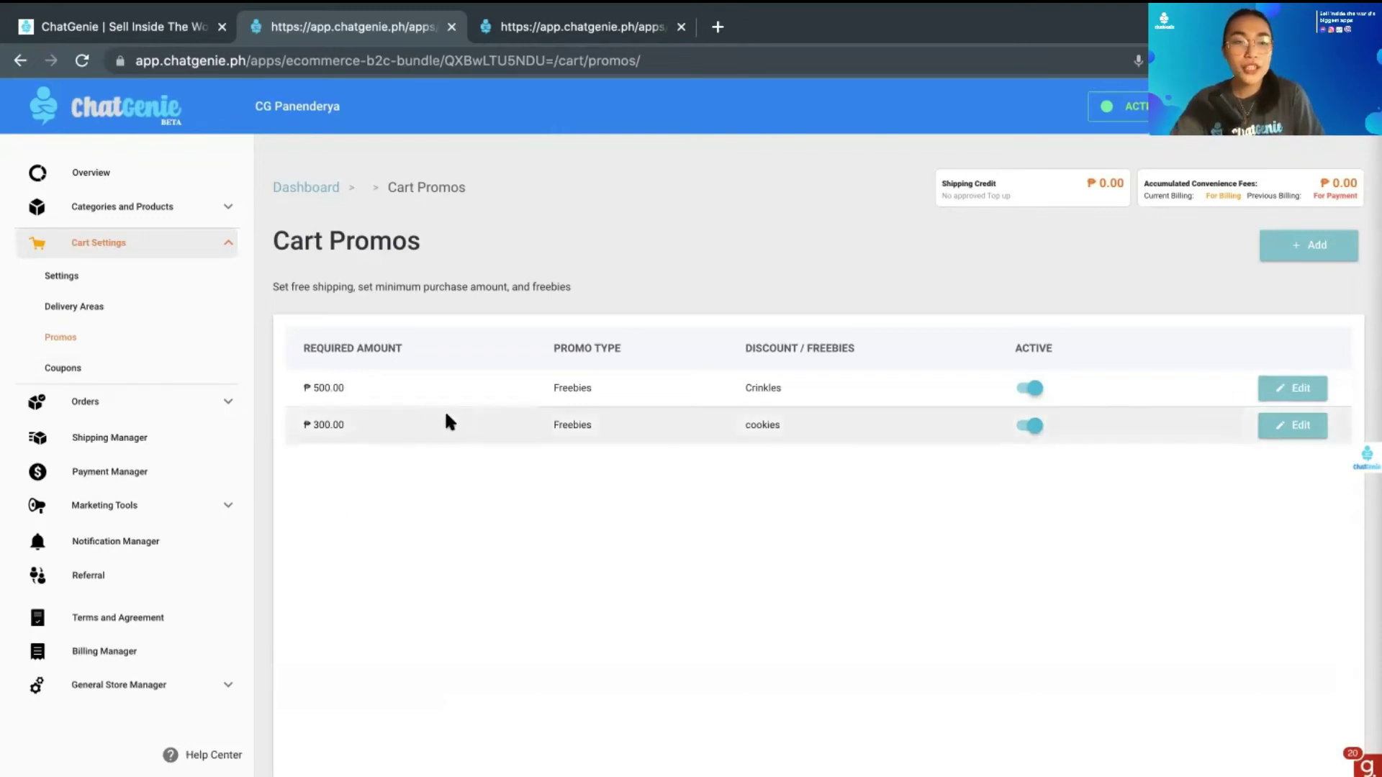
pyautogui.click(192, 216)
# Open Sliced Bread's details, enter edit mode, and scroll to the Product Promo checkbox
pyautogui.click(109, 269)
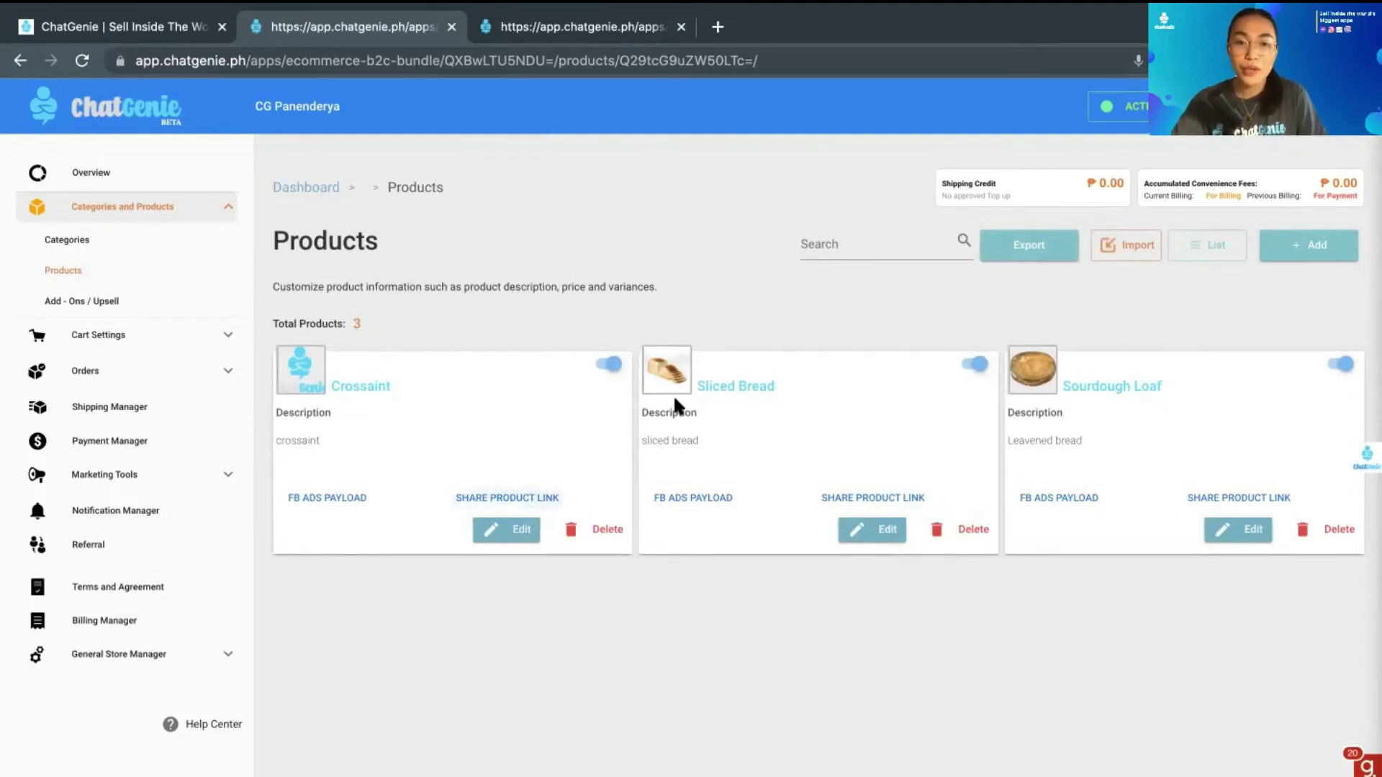
pyautogui.click(716, 395)
pyautogui.scroll(-1, 1111, 400)
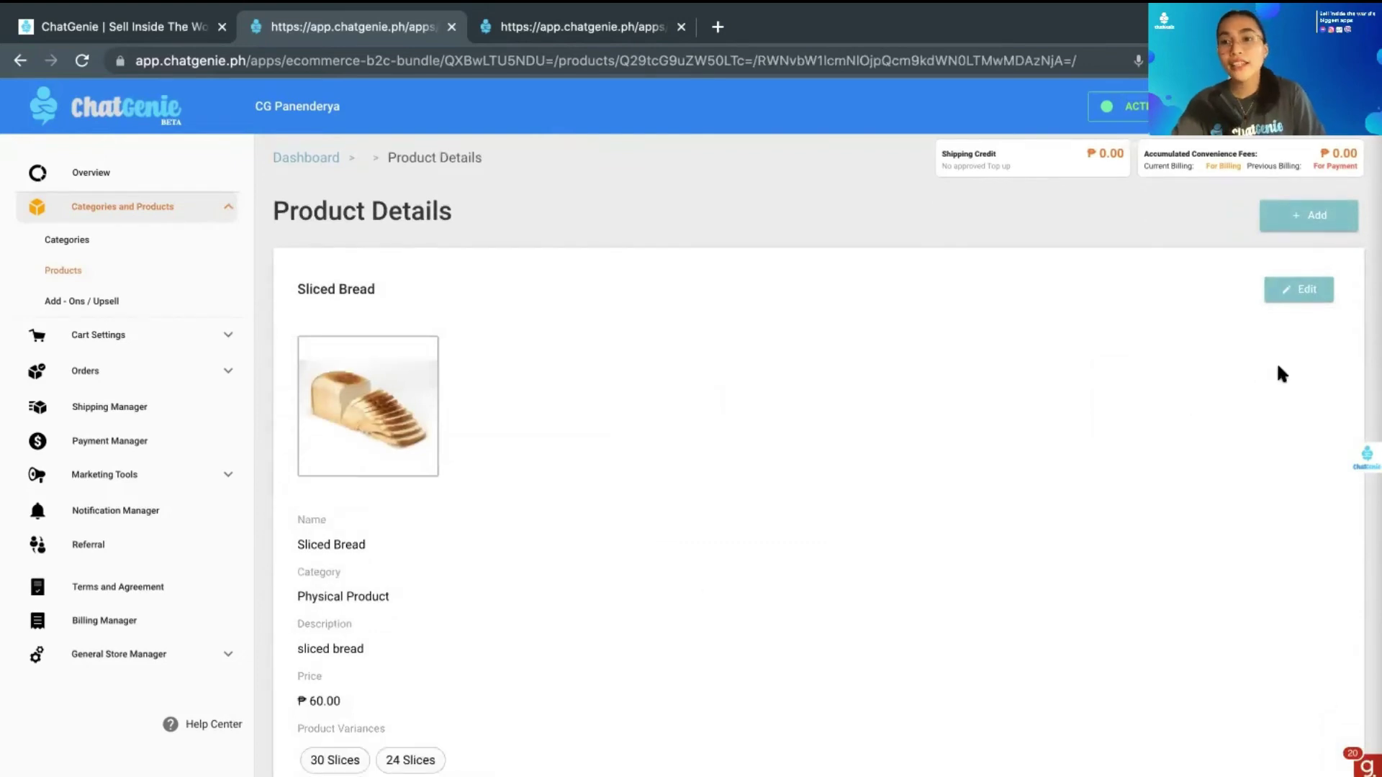
pyautogui.click(1324, 291)
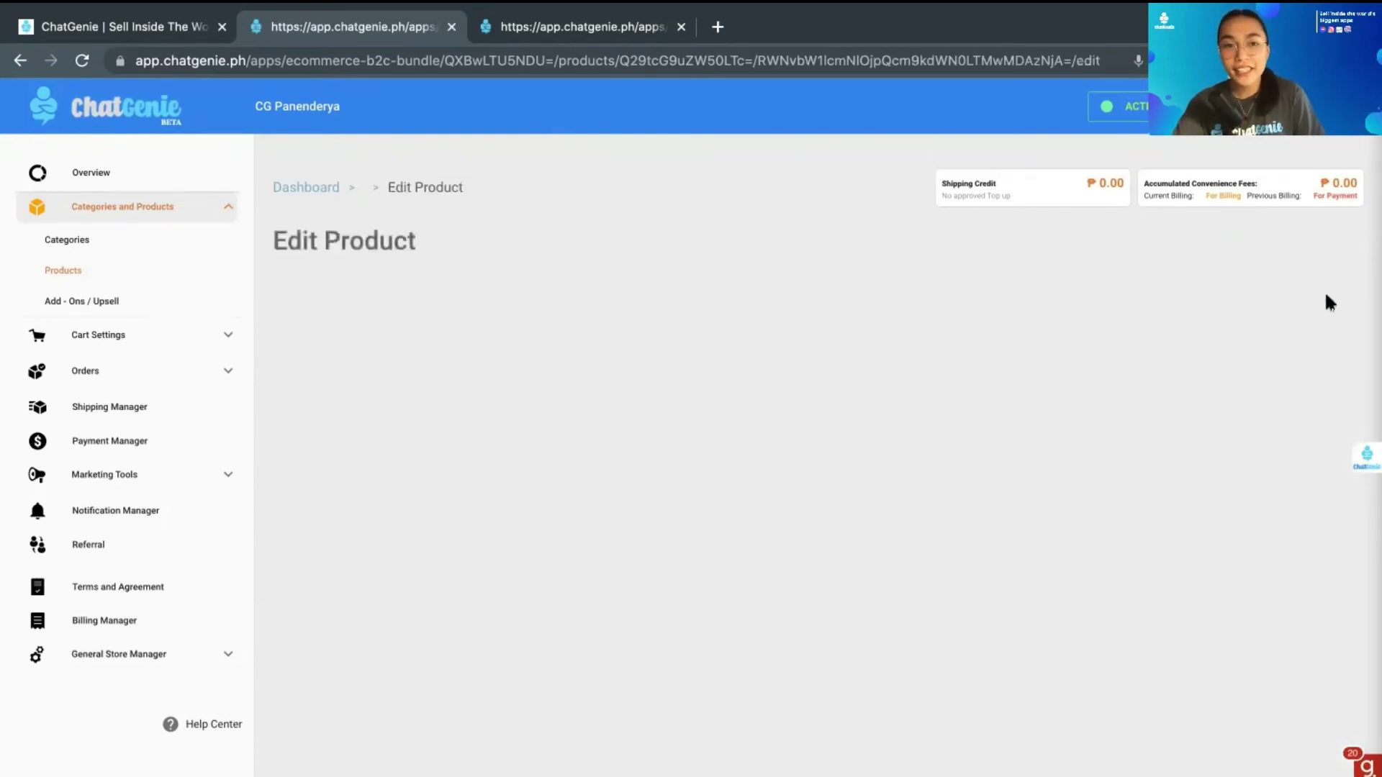
pyautogui.scroll(-1, 980, 432)
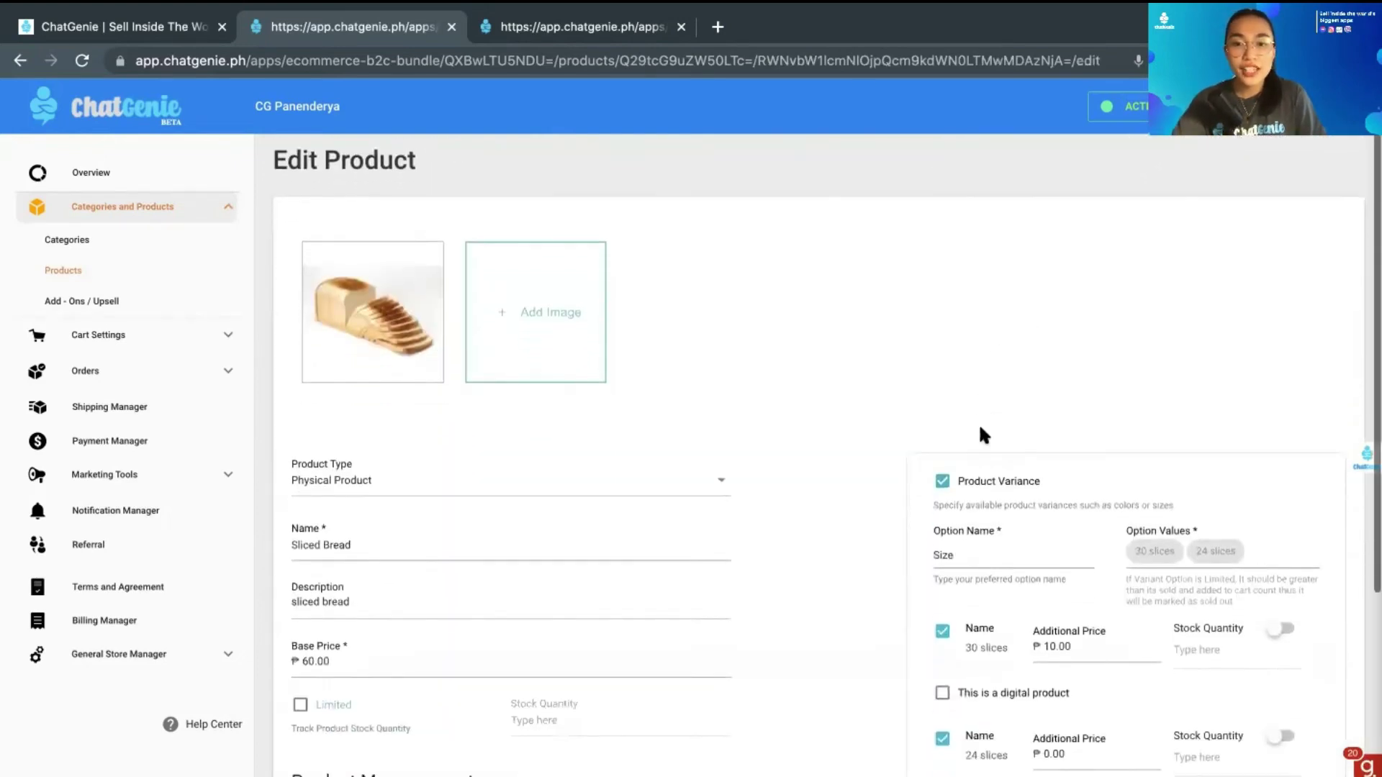
pyautogui.scroll(-1, 980, 432)
pyautogui.scroll(-1, 981, 425)
pyautogui.scroll(-2, 980, 424)
pyautogui.scroll(-2, 980, 425)
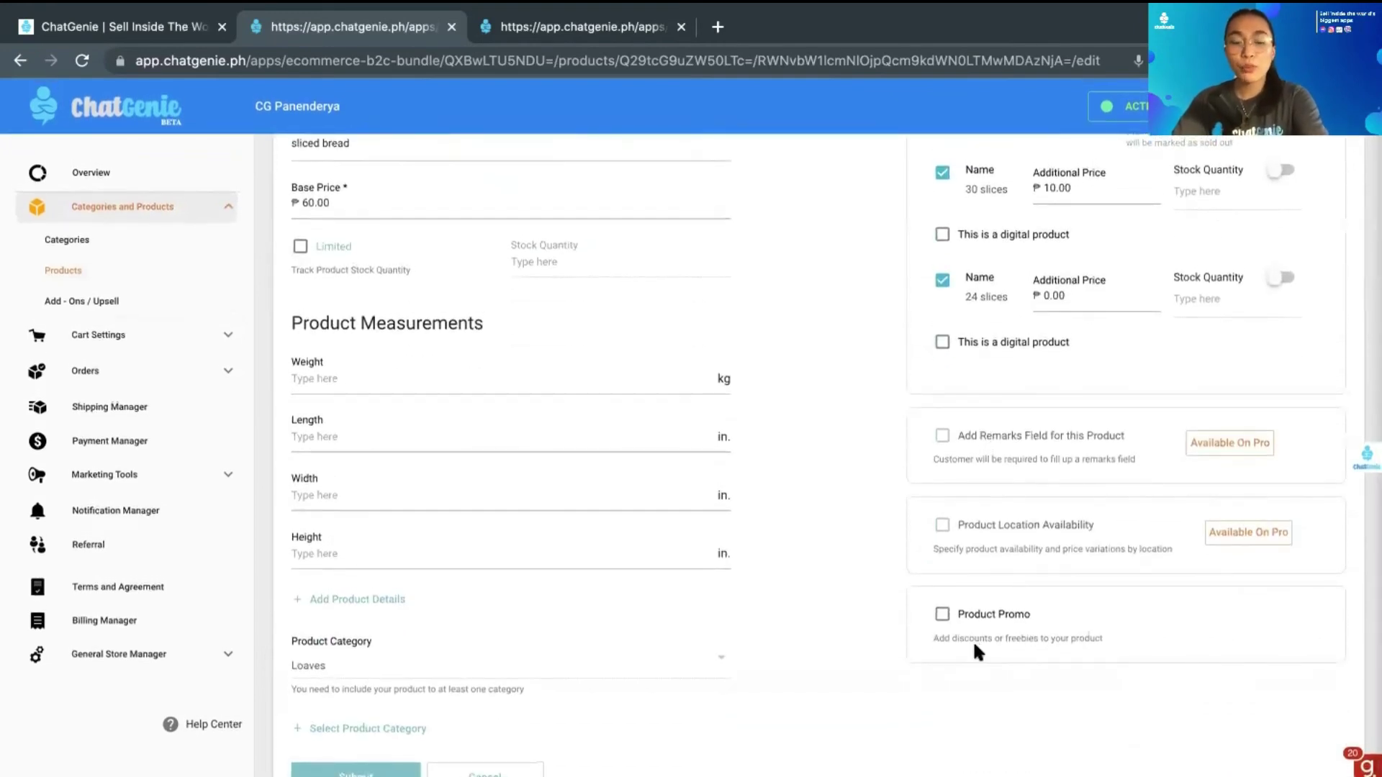
# Enable Sliced Bread's product promo with a 10% percentage discount for all payment options
pyautogui.click(942, 614)
pyautogui.scroll(-1, 874, 662)
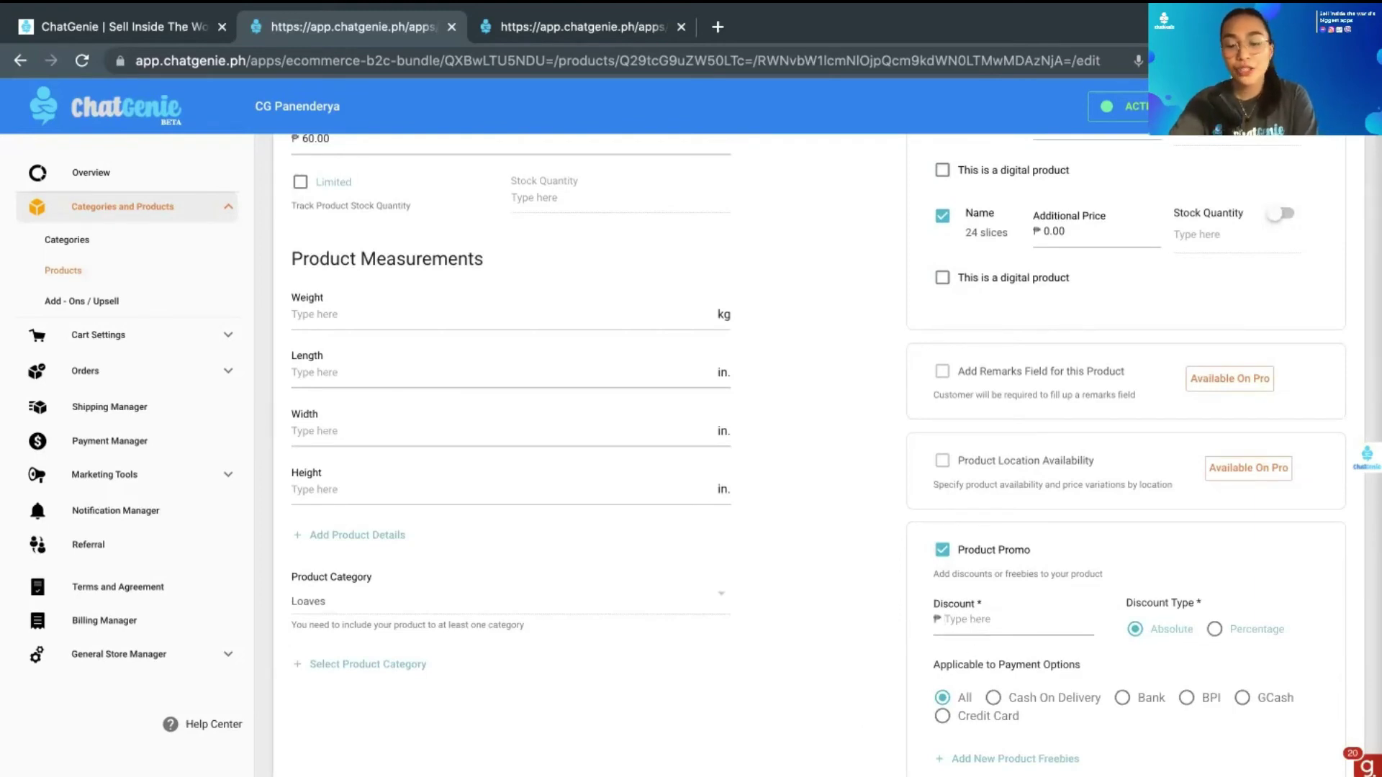
pyautogui.write('100')
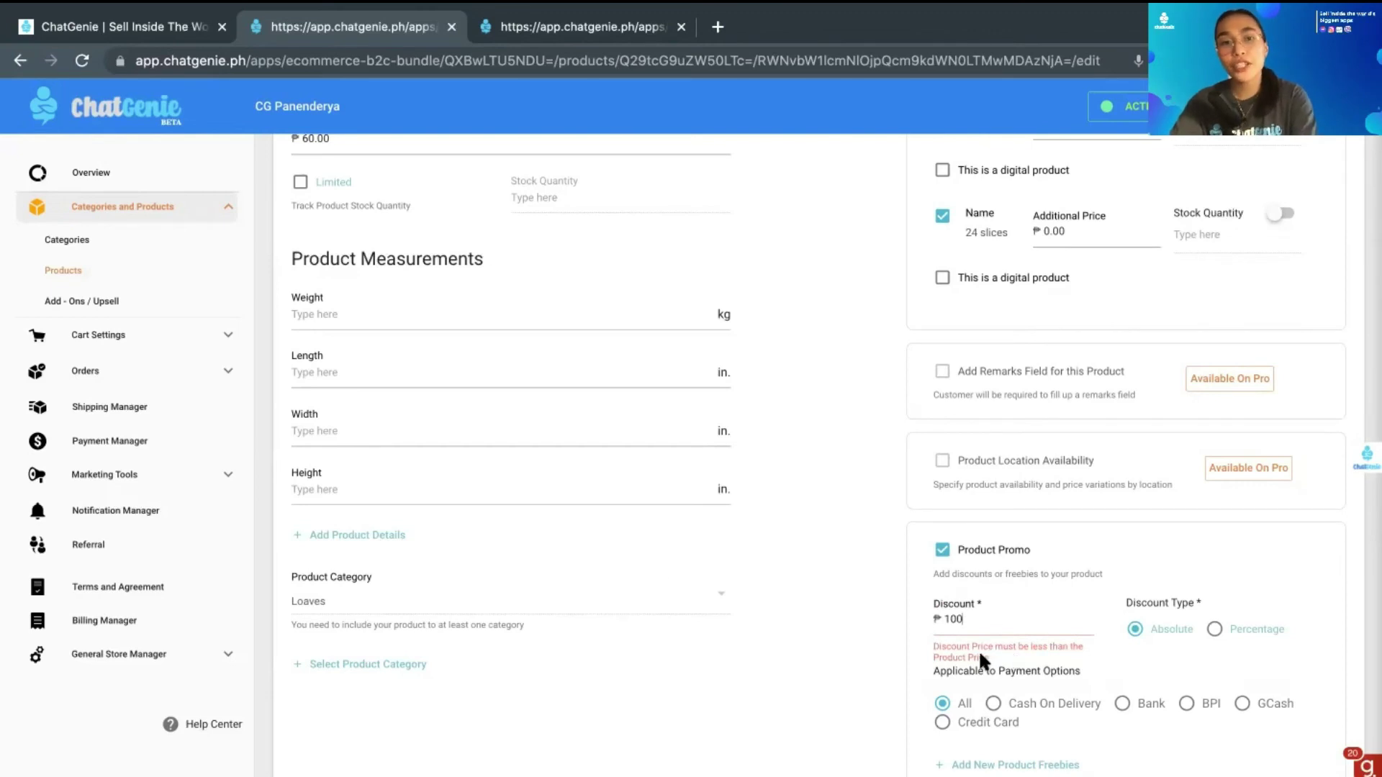
pyautogui.scroll(2, 562, 541)
pyautogui.scroll(-3, 561, 541)
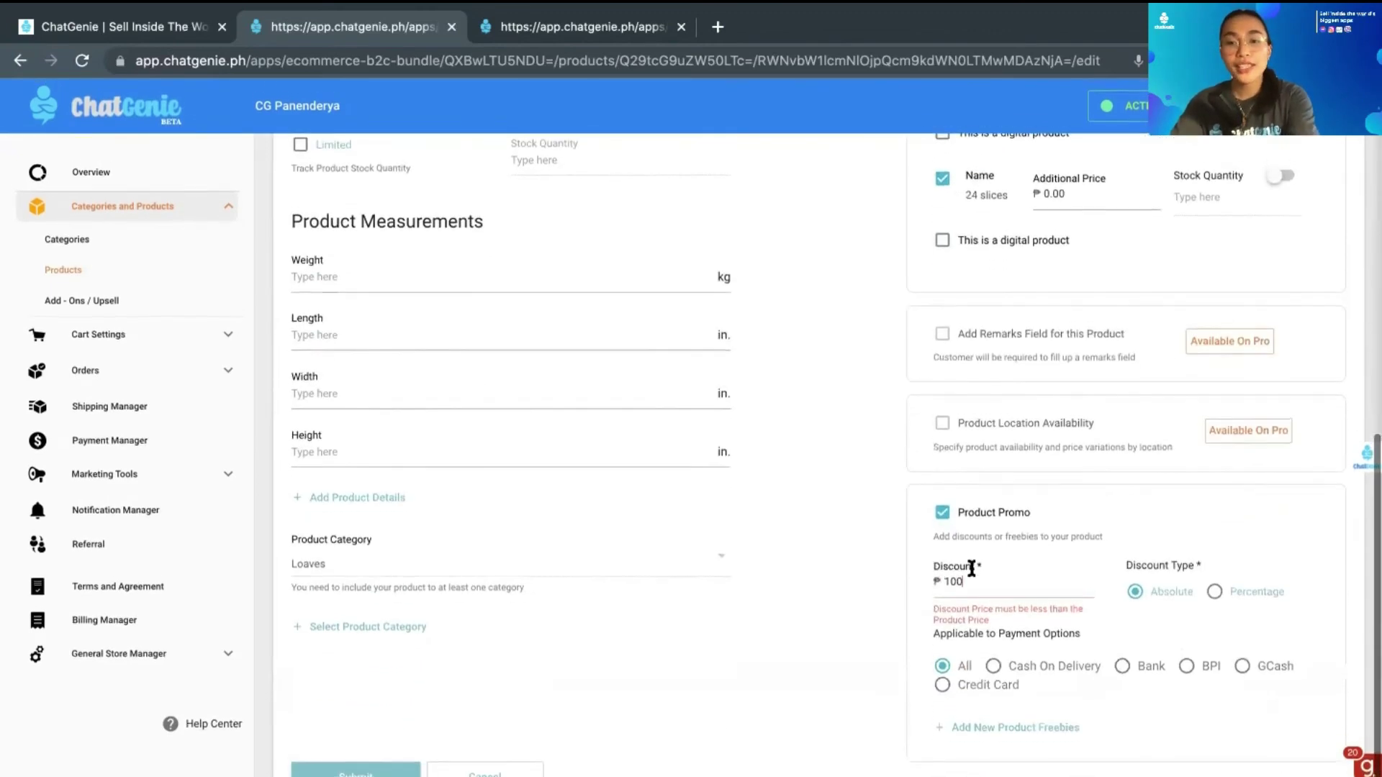
pyautogui.doubleClick(953, 581)
pyautogui.write('30')
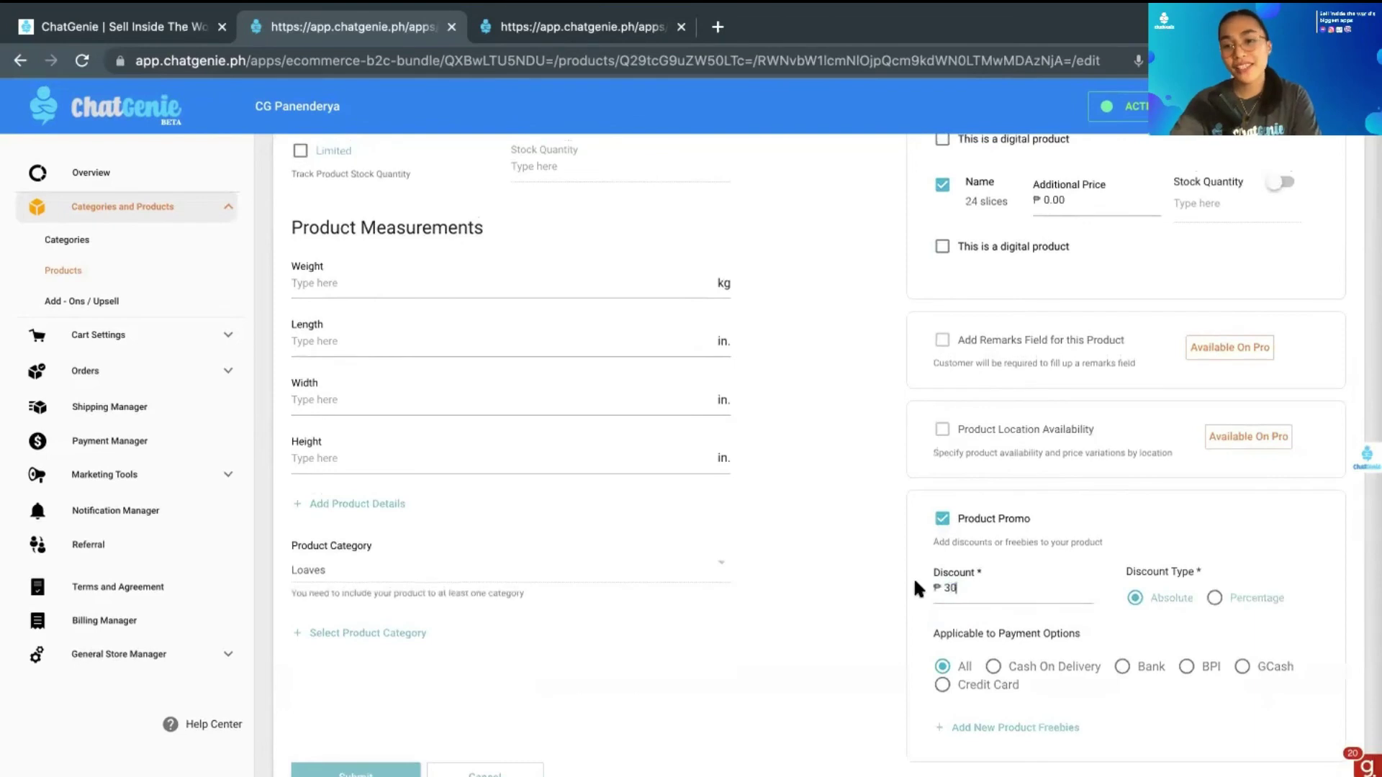
pyautogui.click(1134, 602)
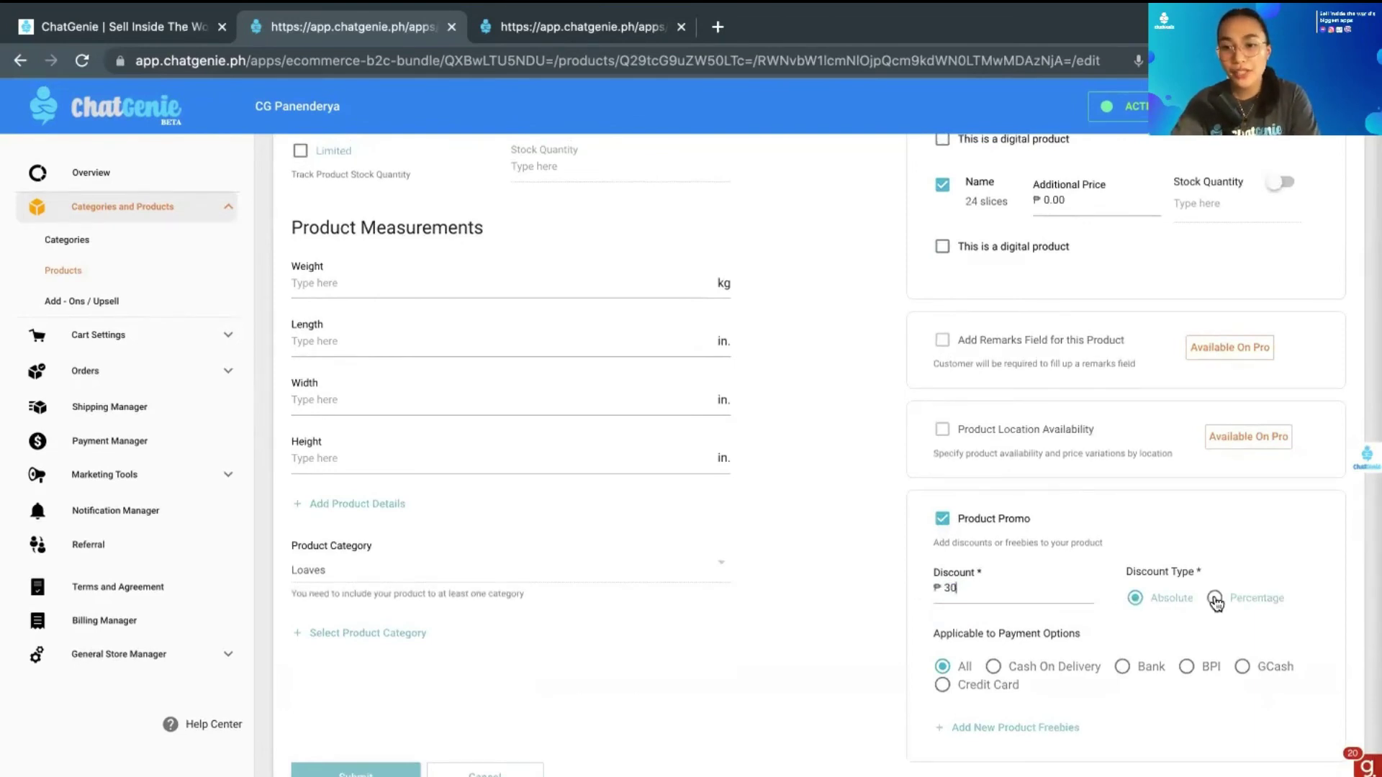
pyautogui.doubleClick(979, 589)
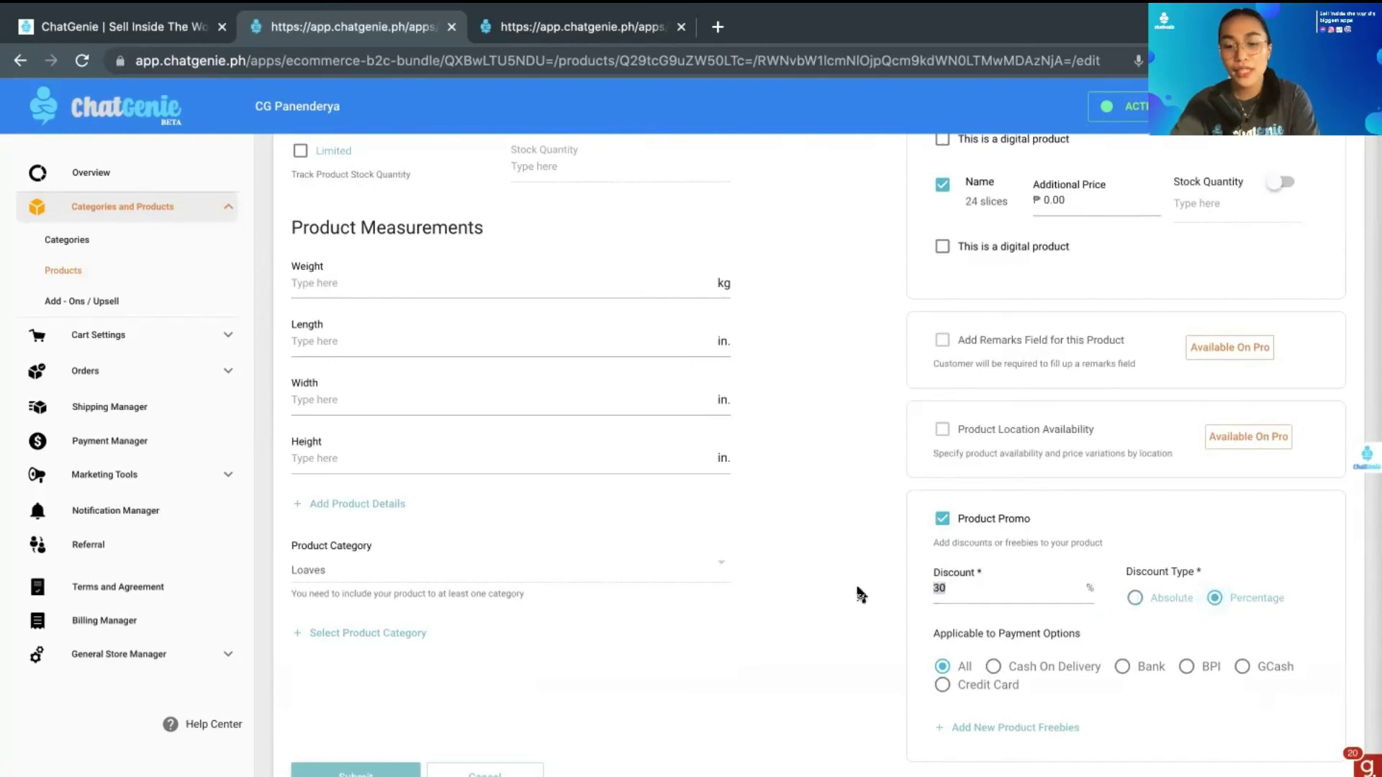
pyautogui.write('10')
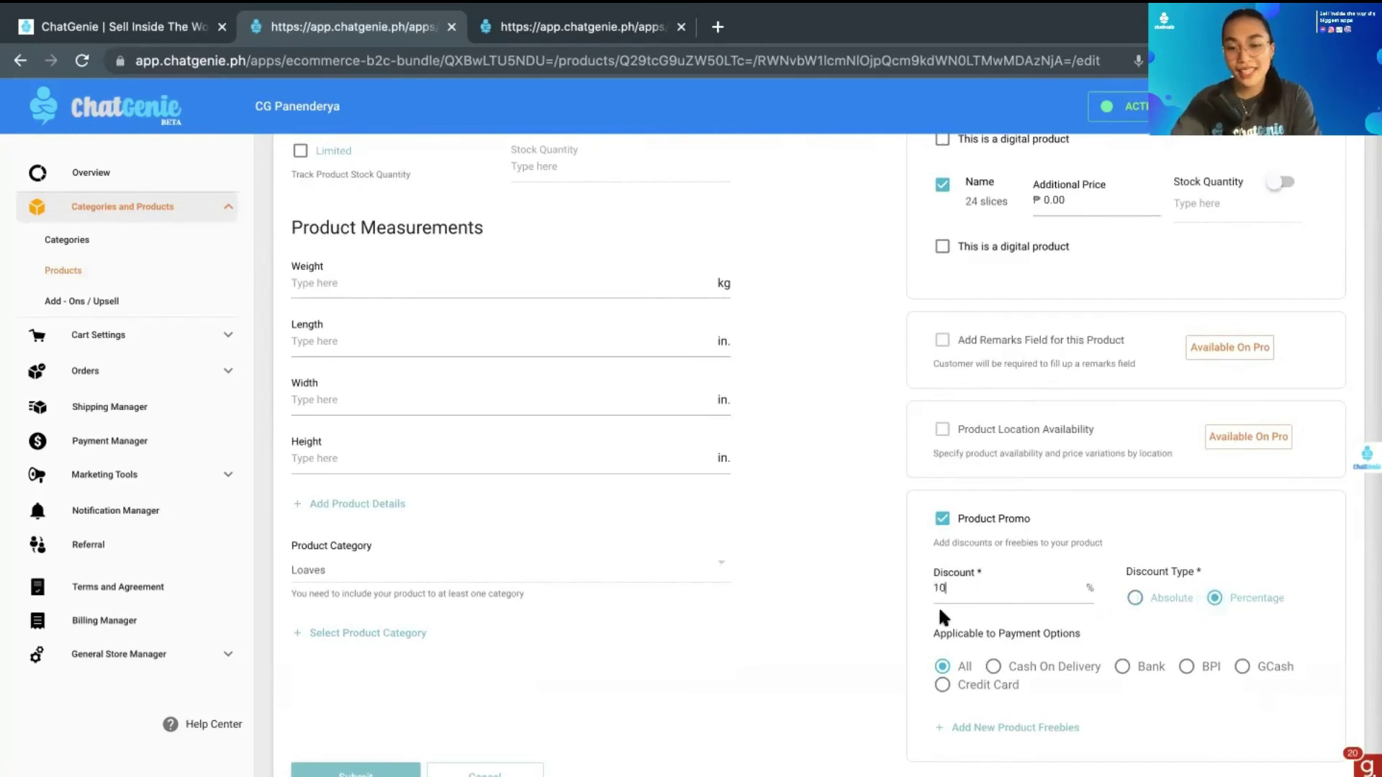
pyautogui.doubleClick(936, 633)
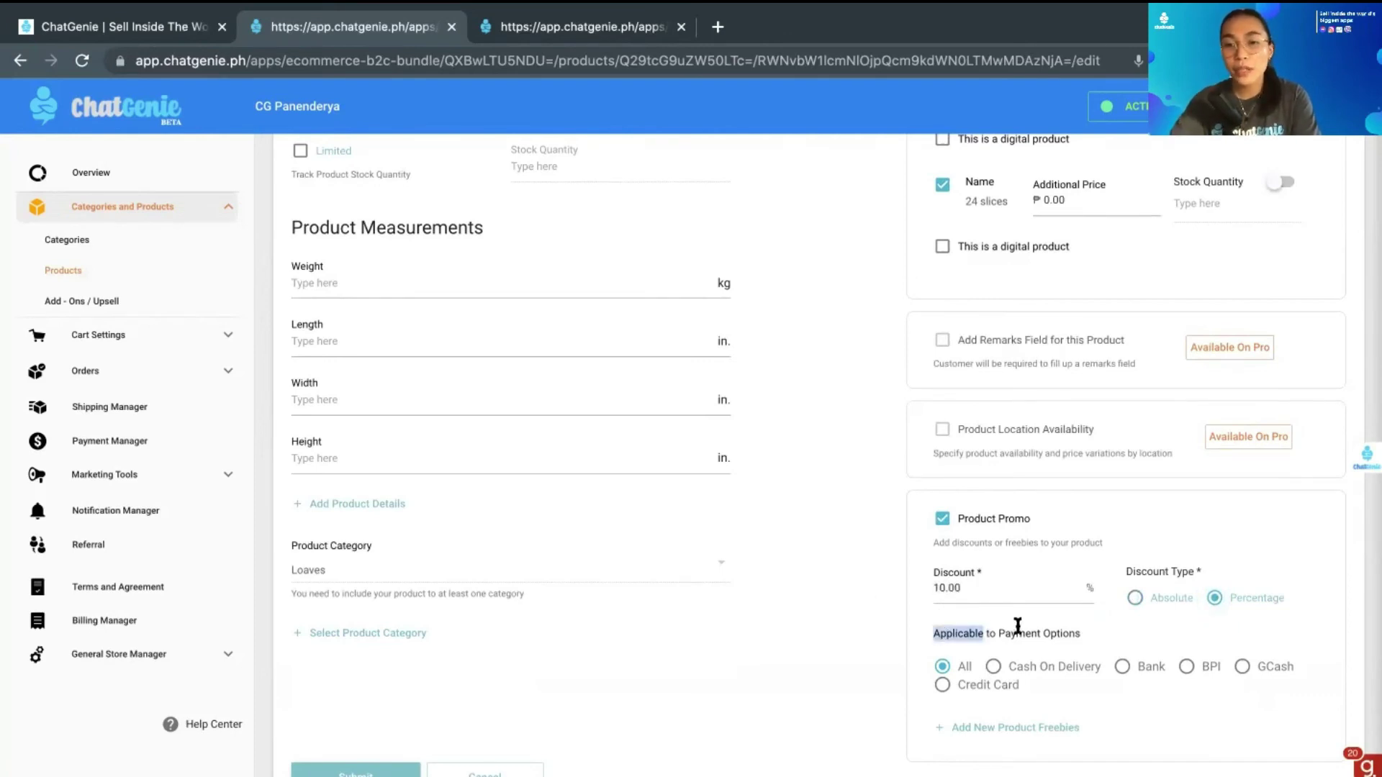
pyautogui.tripleClick(1071, 632)
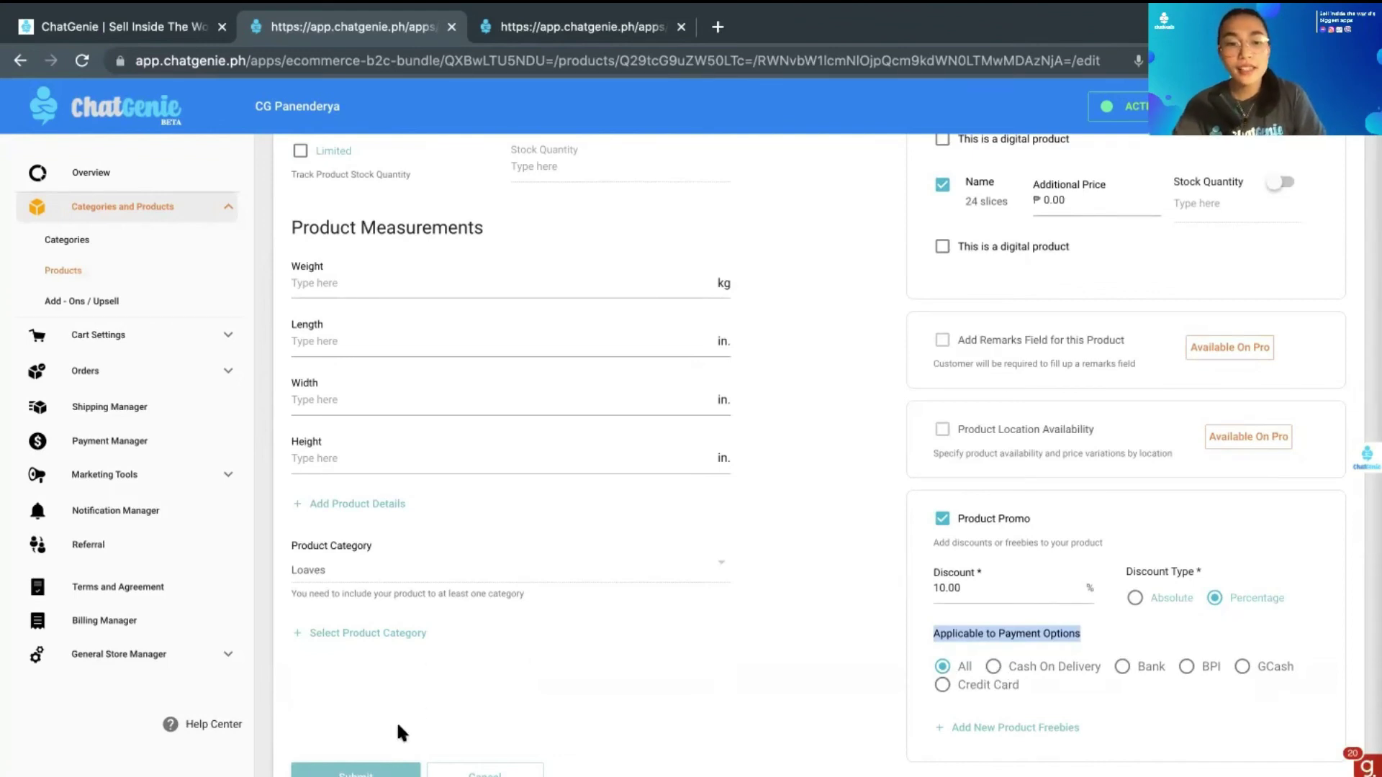
# Submit the Sliced Bread edits and wait for the product to save
pyautogui.click(367, 770)
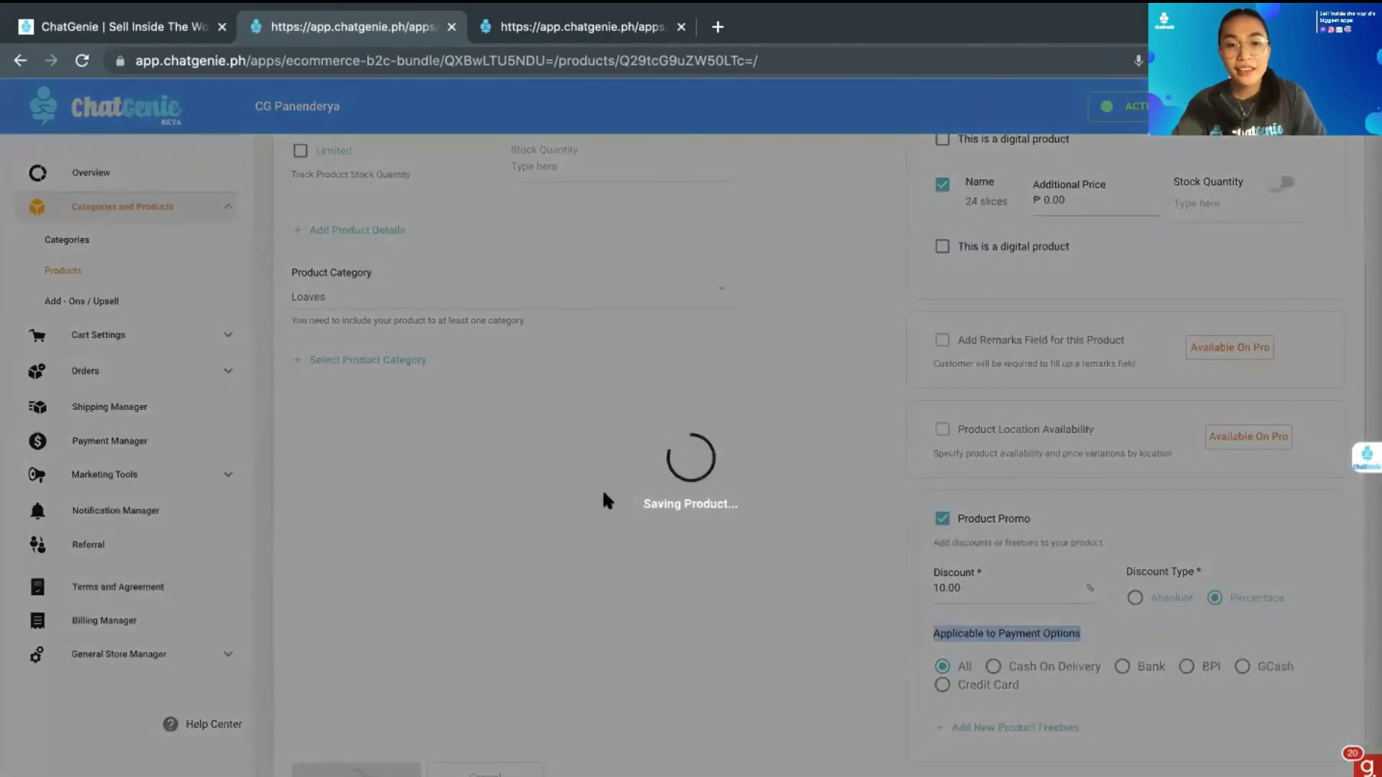